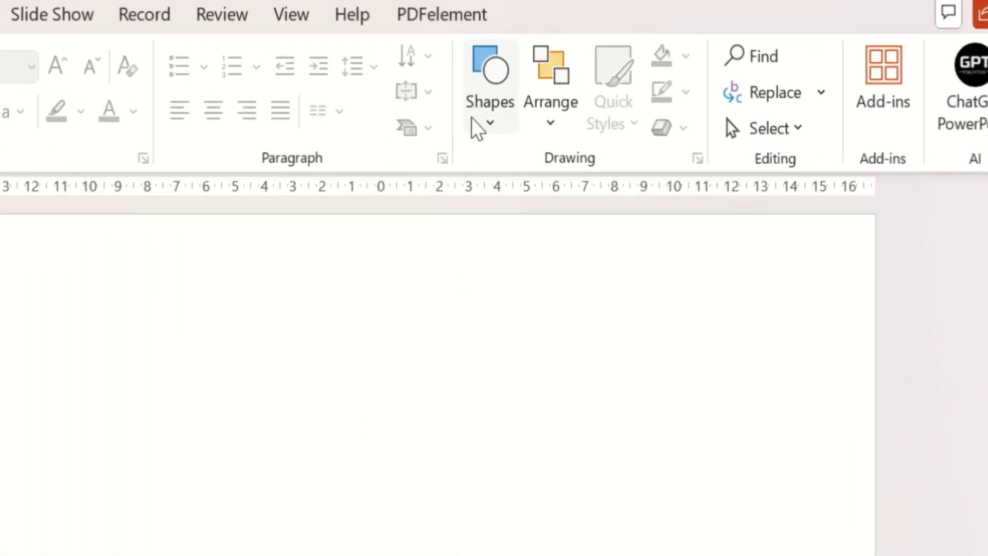
Draw a circle near the slide centre with no outline and a dark pink fill.
{"action": "left_click", "coordinate": [638, 109]}
{"action": "left_click", "coordinate": [557, 197]}
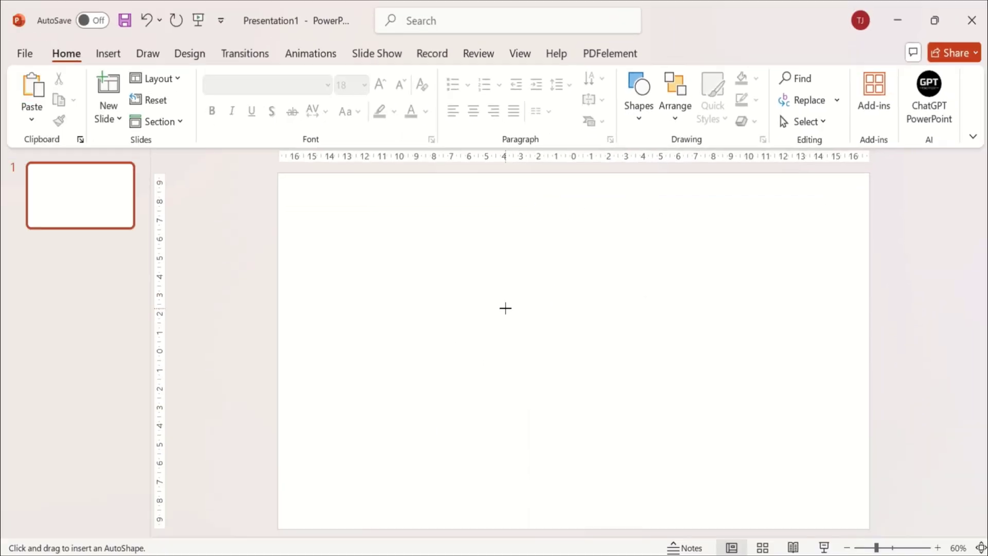
{"action": "left_click_drag", "start_coordinate": [505, 309], "coordinate": [523, 327]}
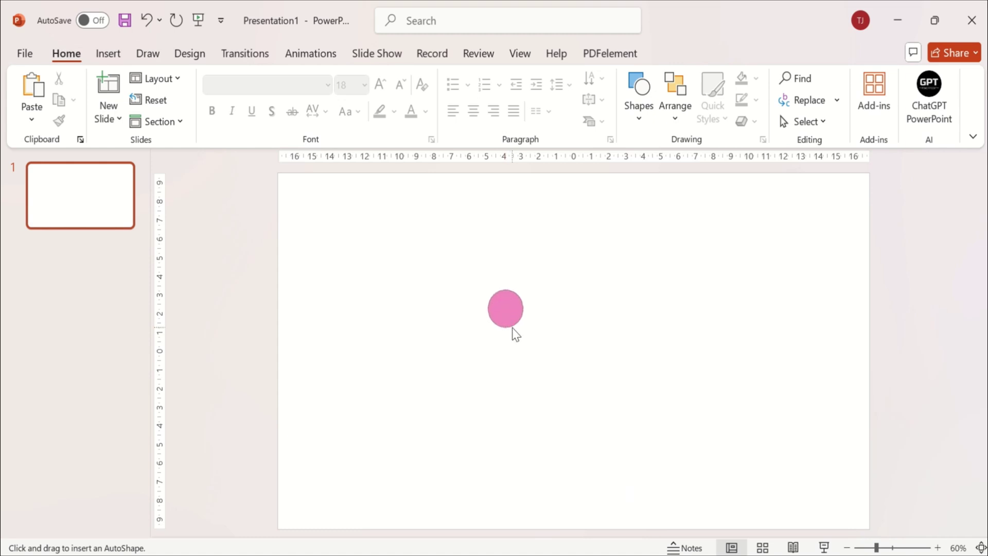
{"action": "left_click", "coordinate": [380, 100]}
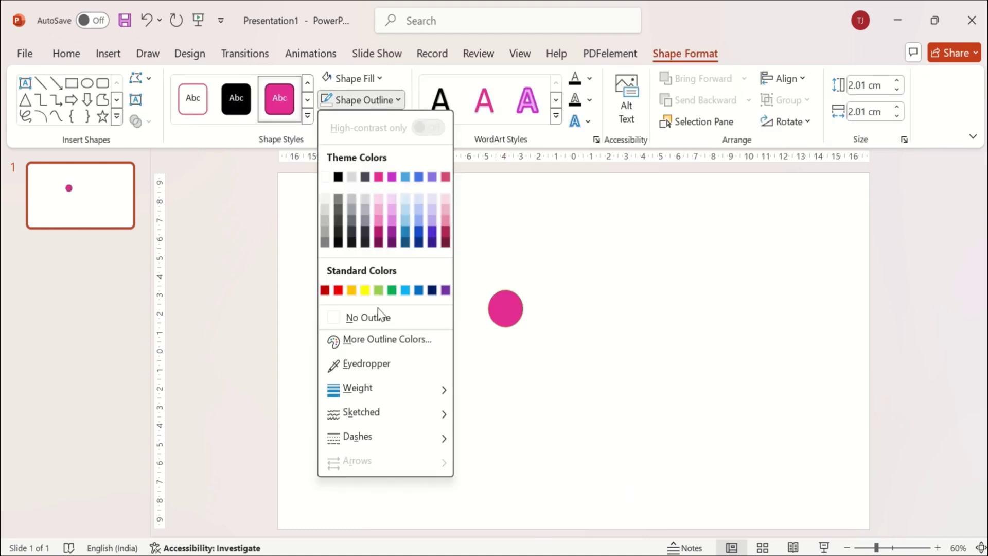
{"action": "left_click", "coordinate": [381, 319]}
{"action": "left_click", "coordinate": [353, 80]}
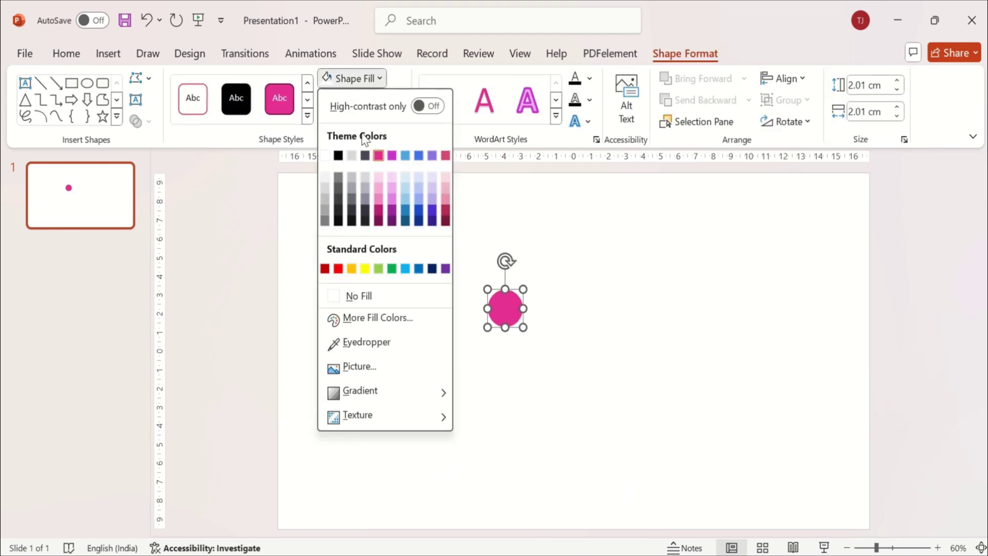
{"action": "left_click", "coordinate": [379, 215]}
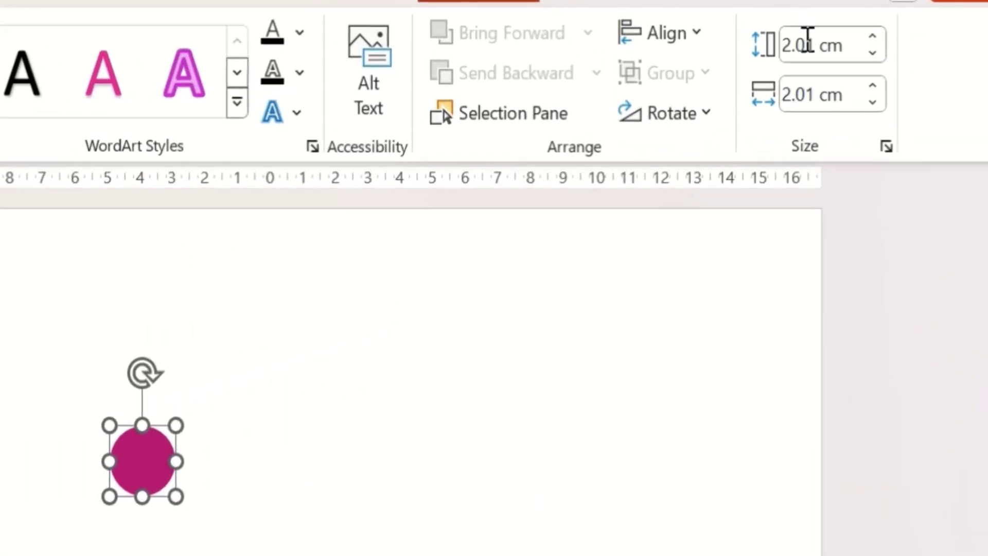
Size the circle to 1.83 cm high and 1.83 cm wide.
{"action": "left_click", "coordinate": [863, 84]}
{"action": "type", "text": "1."}
{"action": "key", "text": "Return"}
{"action": "left_click", "coordinate": [808, 99]}
{"action": "type", "text": "1.9"}
{"action": "type", "text": "83"}
{"action": "key", "text": "Return"}
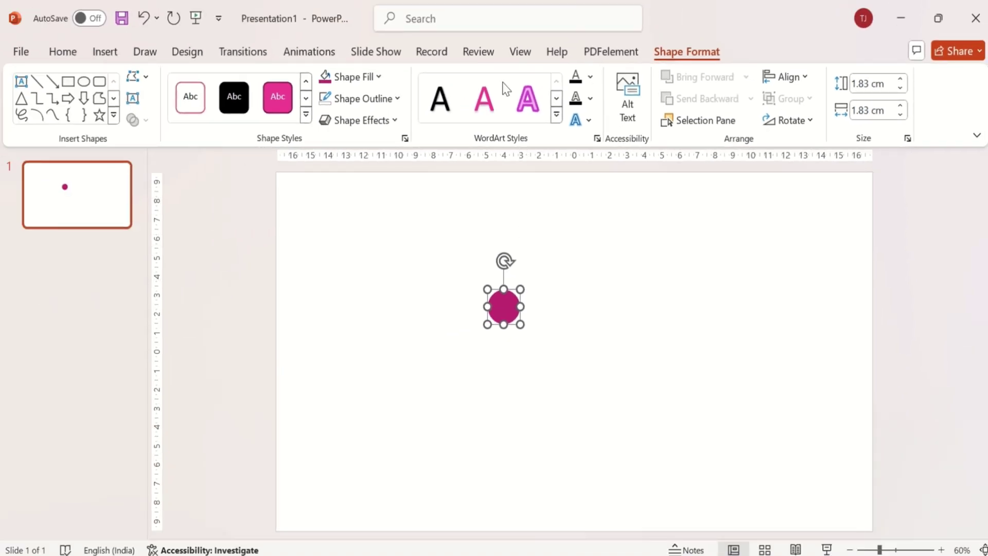
Turn on guides, move the circle onto the horizontal guide left of centre, and type 80%.
{"action": "left_click", "coordinate": [520, 51]}
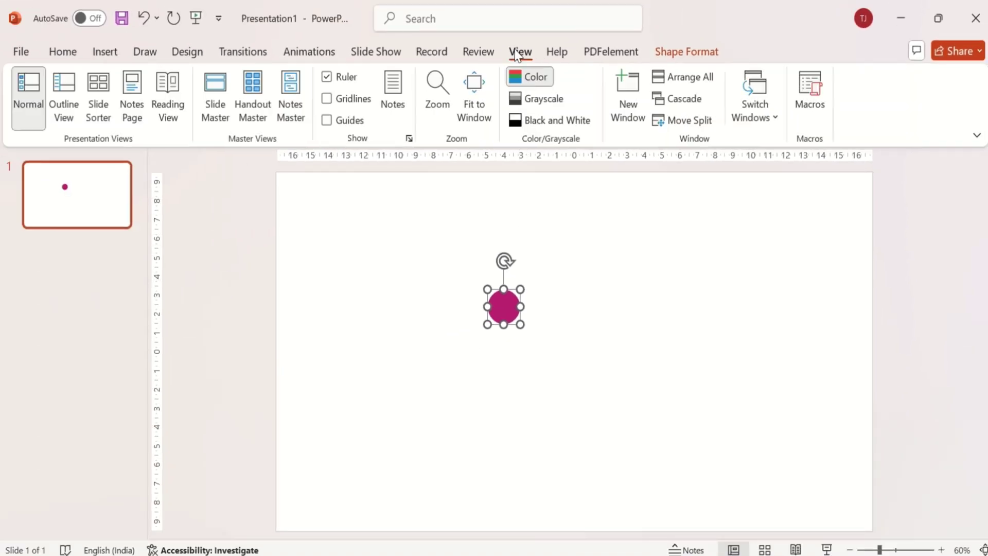
{"action": "left_click", "coordinate": [327, 120]}
{"action": "left_click_drag", "start_coordinate": [506, 308], "coordinate": [367, 353]}
{"action": "type", "text": "80%"}
Format the 80% label as 12 pt MS PGothic.
{"action": "key", "text": "ctrl+a"}
{"action": "left_click", "coordinate": [66, 54]}
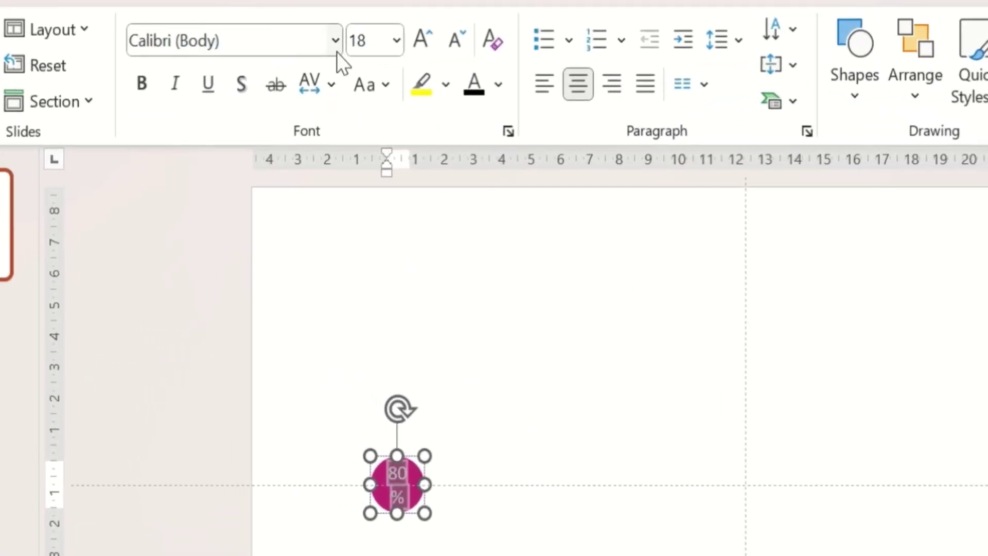
{"action": "left_click", "coordinate": [344, 85]}
{"action": "type", "text": "12"}
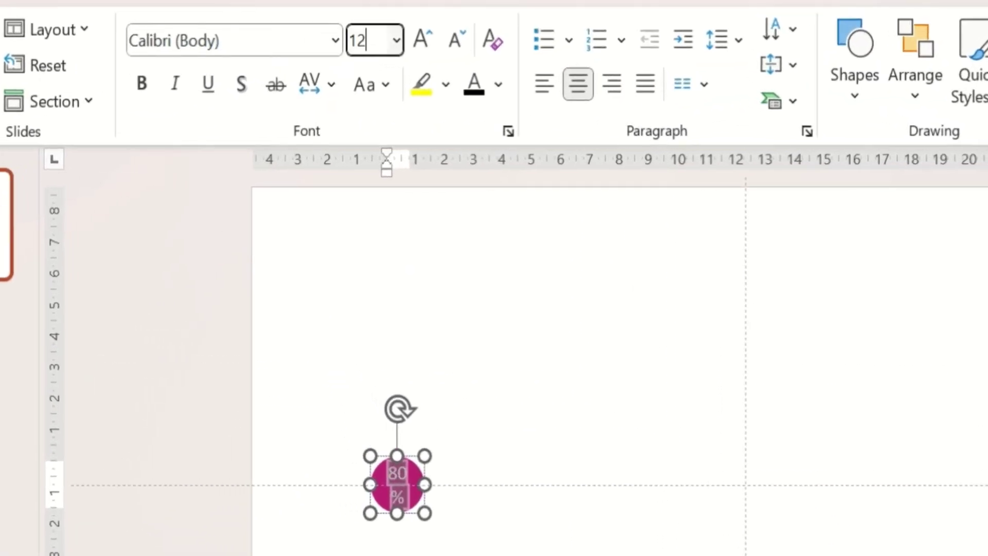
{"action": "key", "text": "Return"}
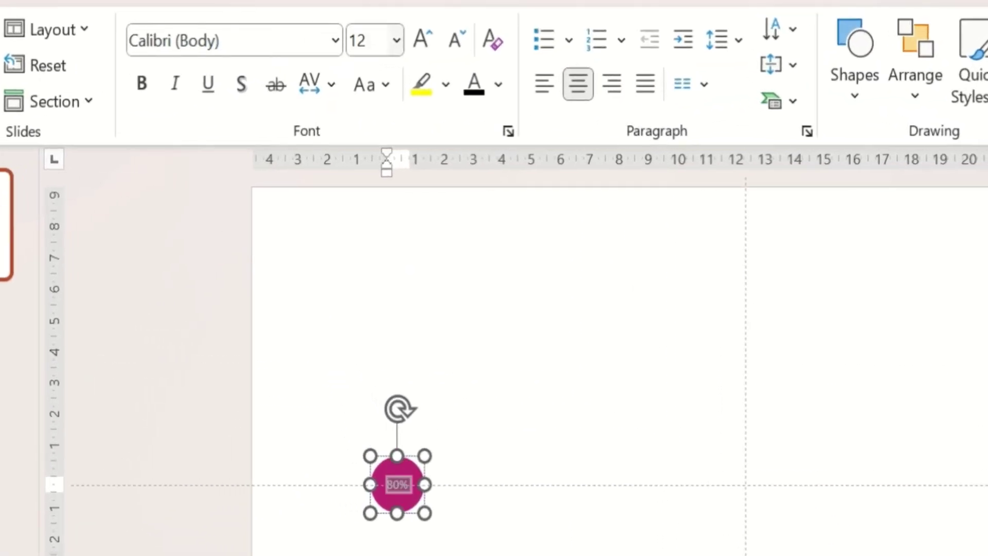
{"action": "left_click", "coordinate": [283, 39]}
{"action": "type", "text": "MS Gothic"}
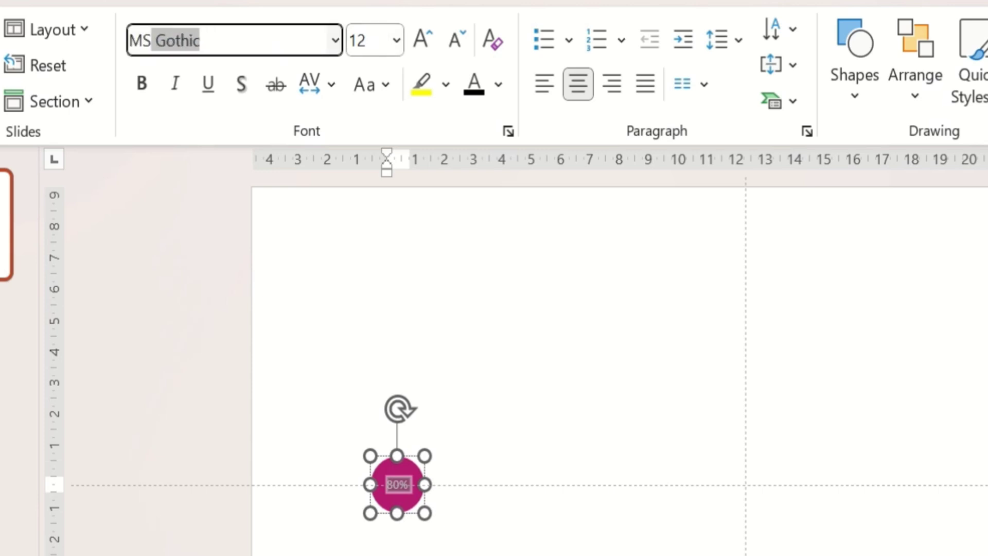
{"action": "key", "text": "Return"}
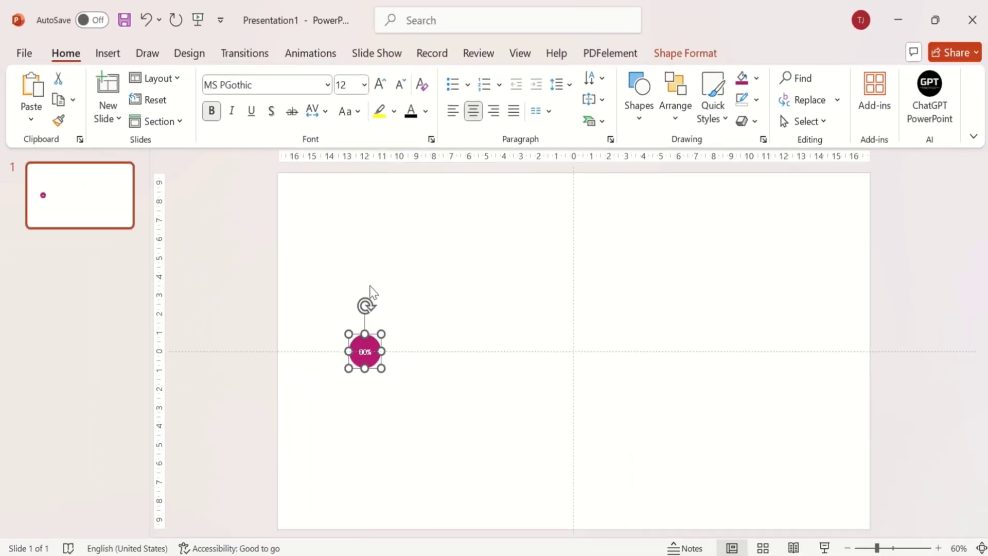
Copy the circle into three evenly aligned circles, then copy two more to make five.
{"action": "left_click_drag", "start_coordinate": [378, 349], "coordinate": [478, 366]}
{"action": "key", "text": "ctrl+d"}
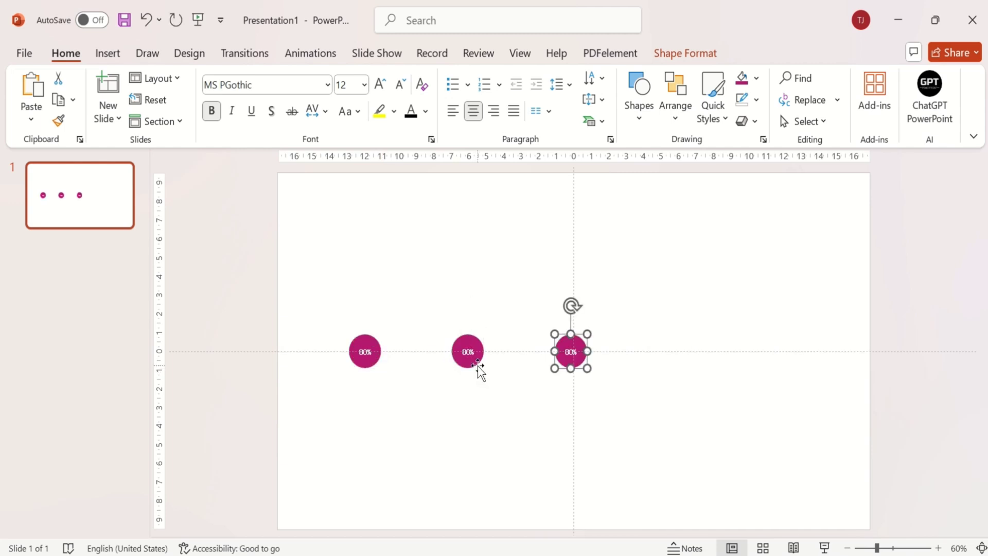
{"action": "left_click_drag", "start_coordinate": [583, 367], "coordinate": [586, 367]}
{"action": "left_click_drag", "start_coordinate": [478, 366], "coordinate": [479, 360]}
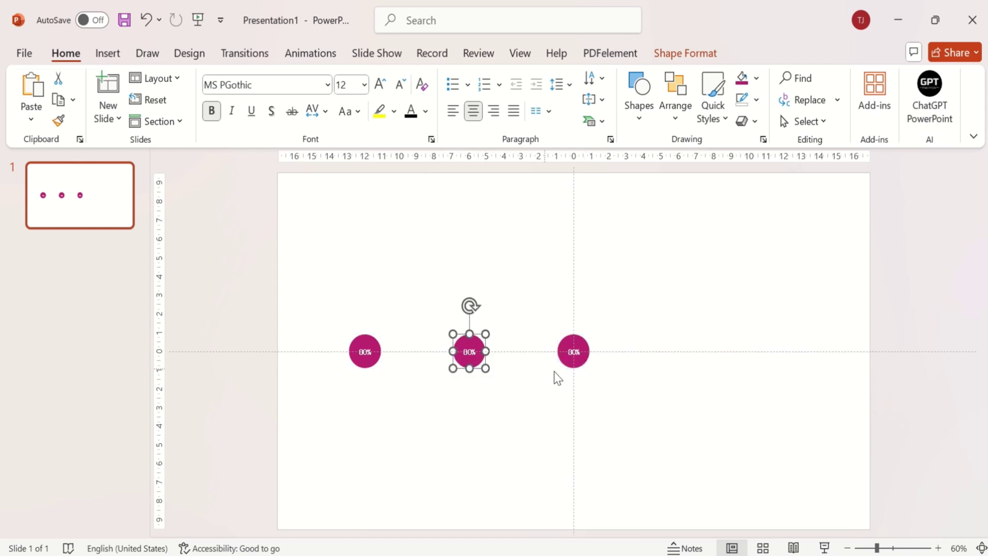
{"action": "left_click", "coordinate": [583, 367], "text": "shift"}
{"action": "left_click_drag", "start_coordinate": [586, 363], "coordinate": [792, 372]}
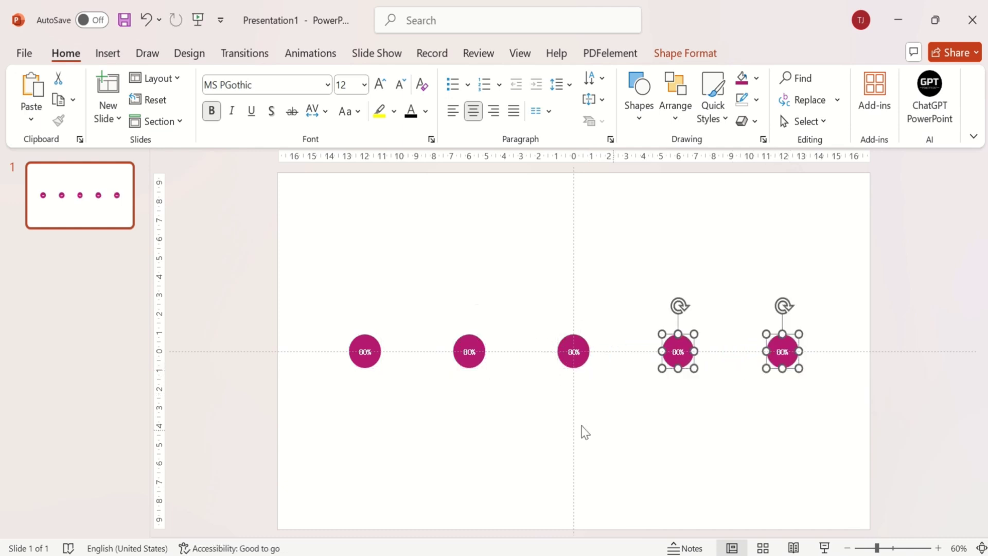
{"action": "left_click", "coordinate": [479, 346]}
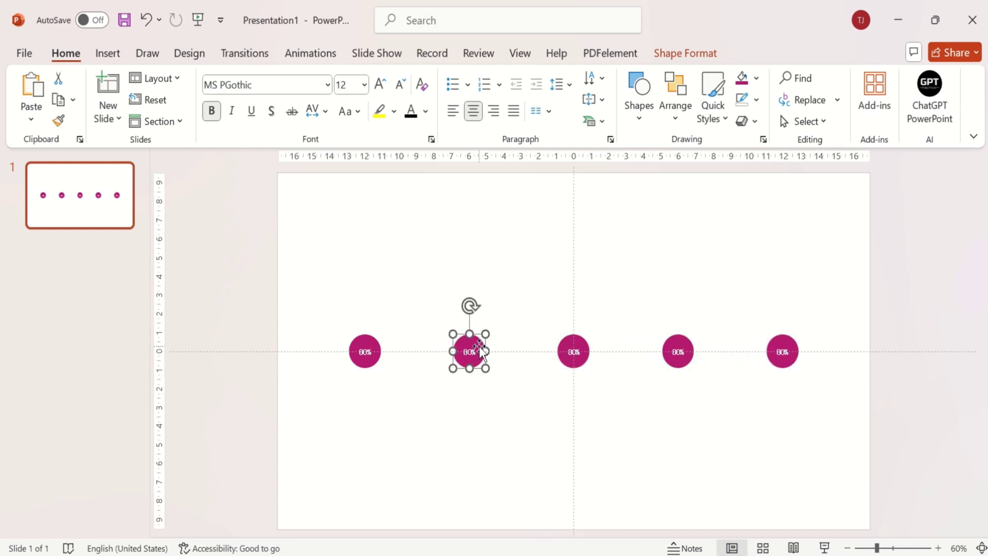
In Format Shape, fill the second circle dark blue and the third crimson.
{"action": "left_click", "coordinate": [700, 50]}
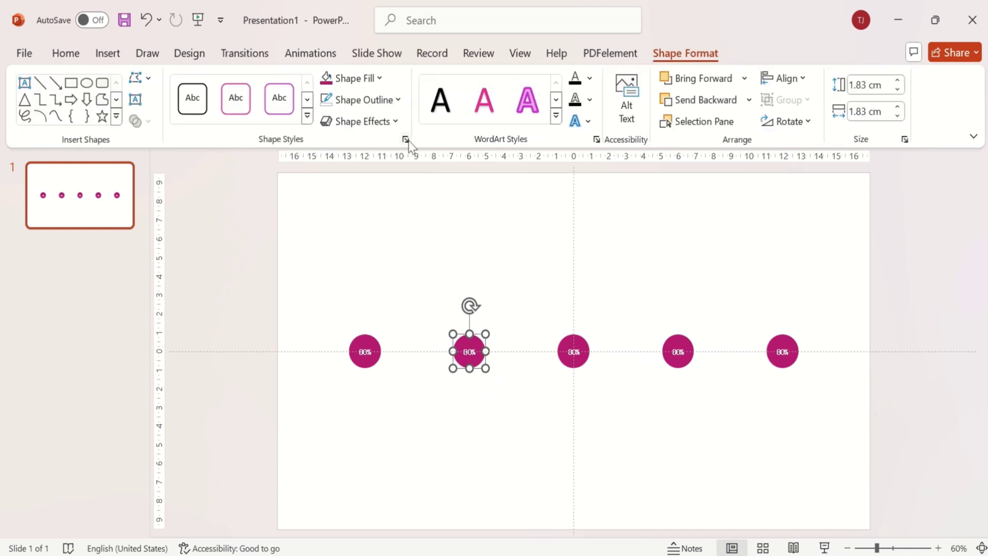
{"action": "left_click", "coordinate": [405, 140]}
{"action": "left_click", "coordinate": [958, 429]}
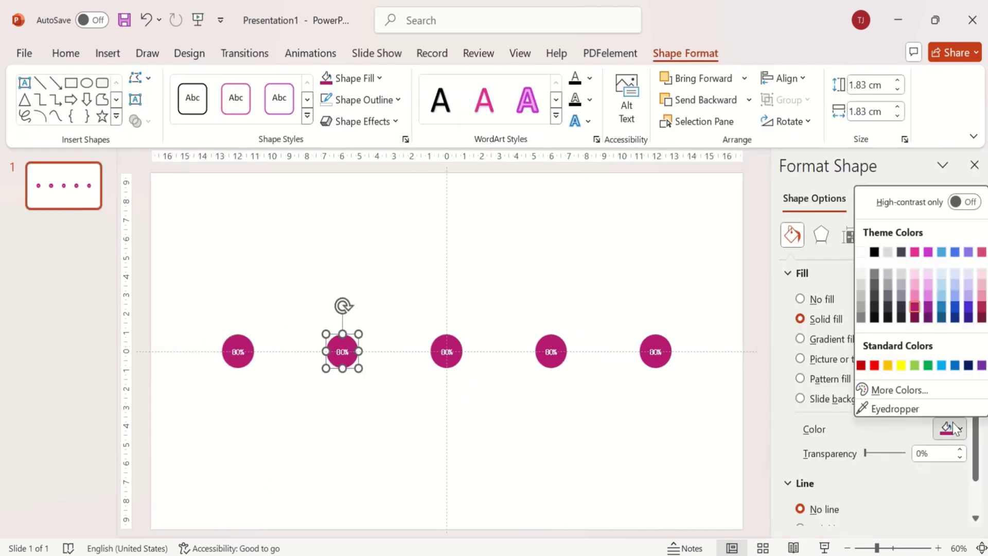
{"action": "left_click", "coordinate": [956, 307]}
{"action": "left_click", "coordinate": [451, 355]}
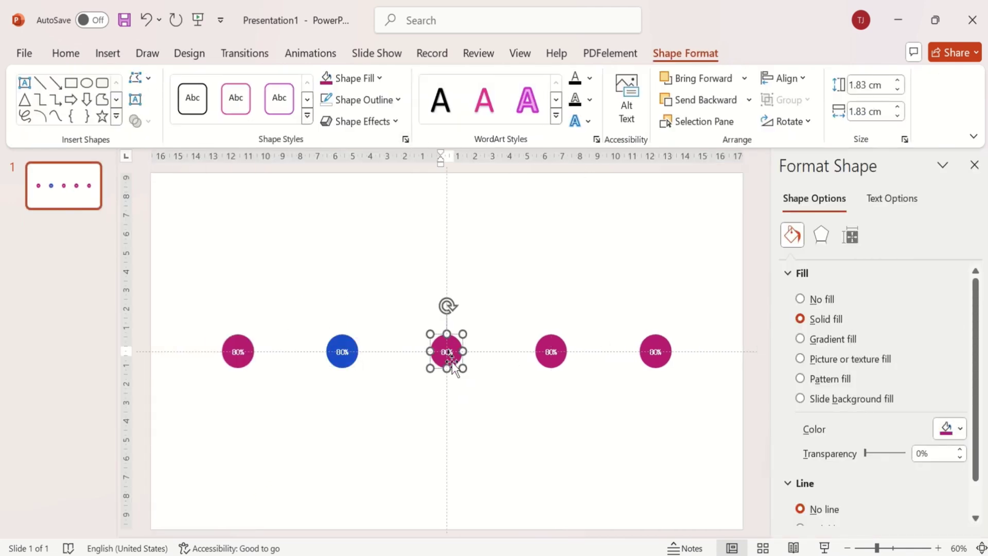
{"action": "left_click", "coordinate": [957, 428]}
{"action": "left_click", "coordinate": [983, 312]}
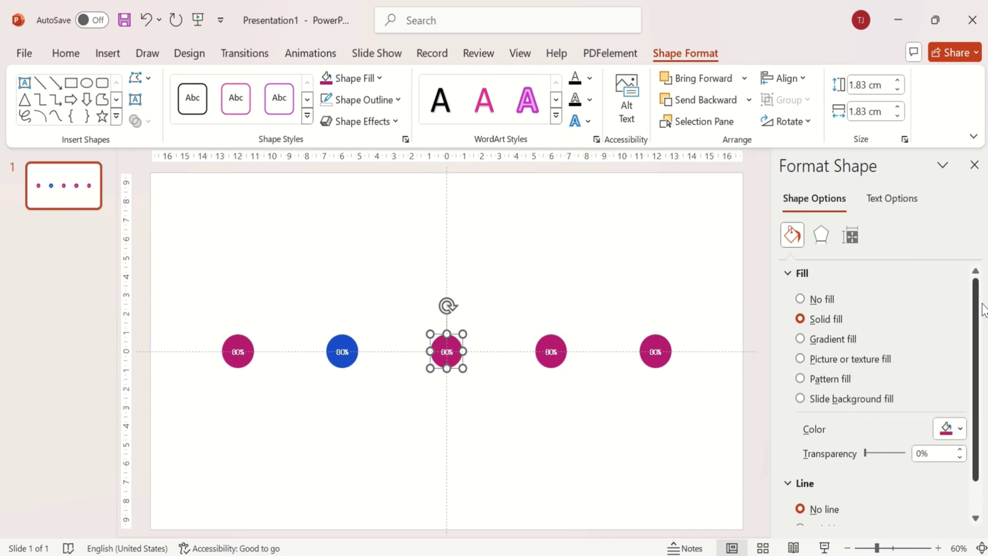
Fill the fourth circle purple and the fifth light blue.
{"action": "left_click", "coordinate": [555, 358]}
{"action": "left_click", "coordinate": [957, 428]}
{"action": "left_click", "coordinate": [968, 308]}
{"action": "left_click", "coordinate": [664, 365]}
{"action": "left_click", "coordinate": [947, 428]}
{"action": "left_click", "coordinate": [942, 309]}
Duplicate slide 1 to create slide 2.
{"action": "left_click", "coordinate": [555, 448]}
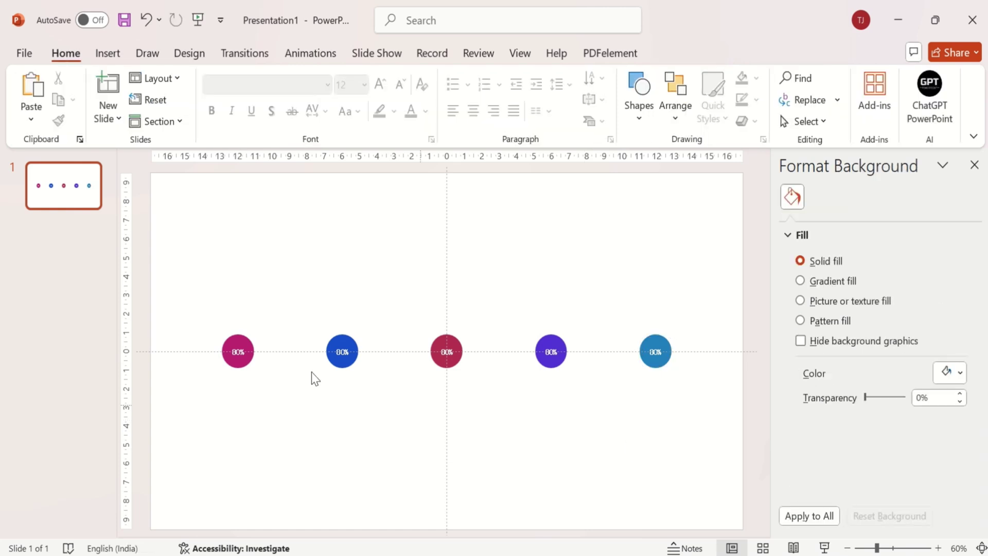
{"action": "left_click", "coordinate": [68, 191]}
{"action": "key", "text": "ctrl+d"}
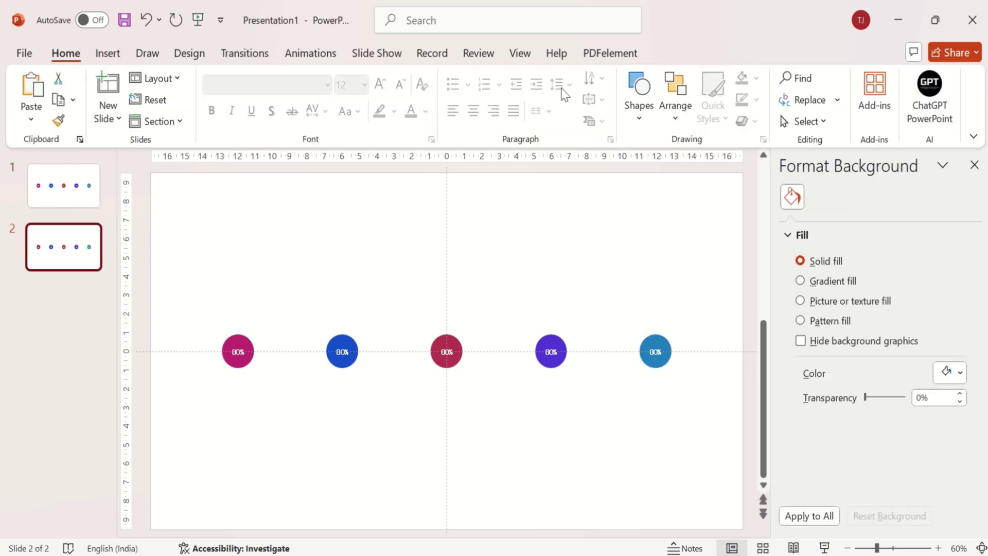
Draw a pink rectangle bar across the slide, 1.83 cm tall, and move it up to the circles.
{"action": "left_click", "coordinate": [638, 113]}
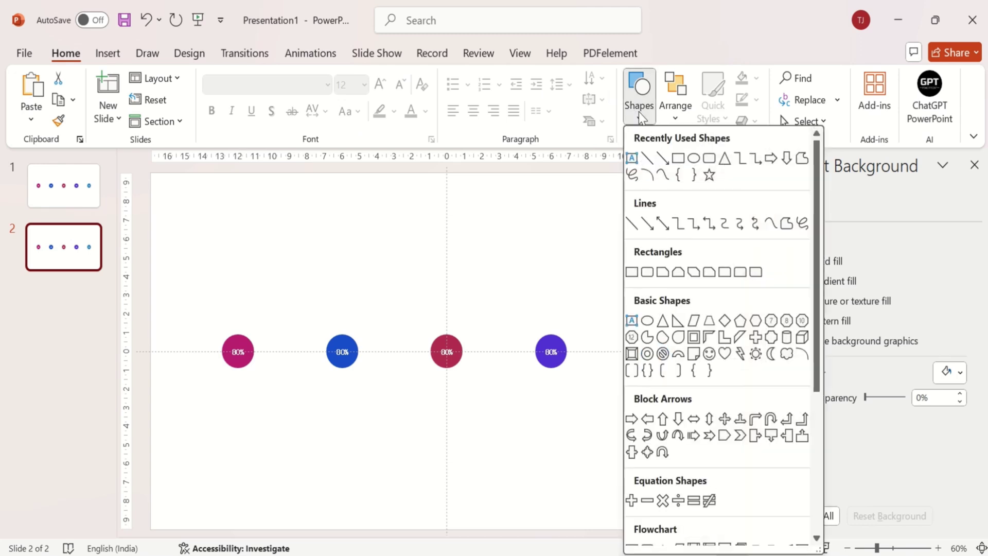
{"action": "left_click", "coordinate": [679, 158]}
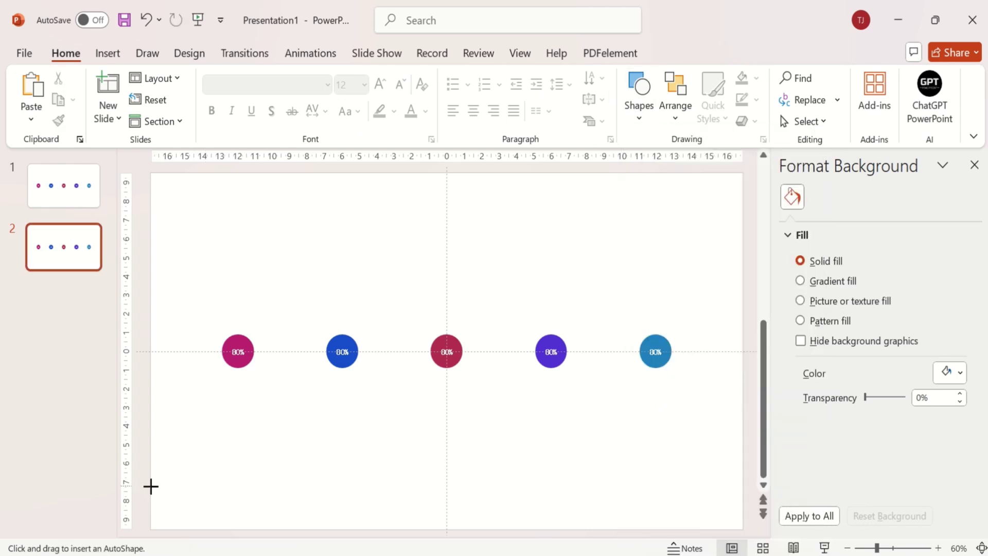
{"action": "mouse_move", "coordinate": [216, 487]}
{"action": "left_mouse_down"}
{"action": "mouse_move", "coordinate": [461, 494]}
{"action": "mouse_move", "coordinate": [666, 527]}
{"action": "mouse_move", "coordinate": [744, 528]}
{"action": "left_mouse_up"}
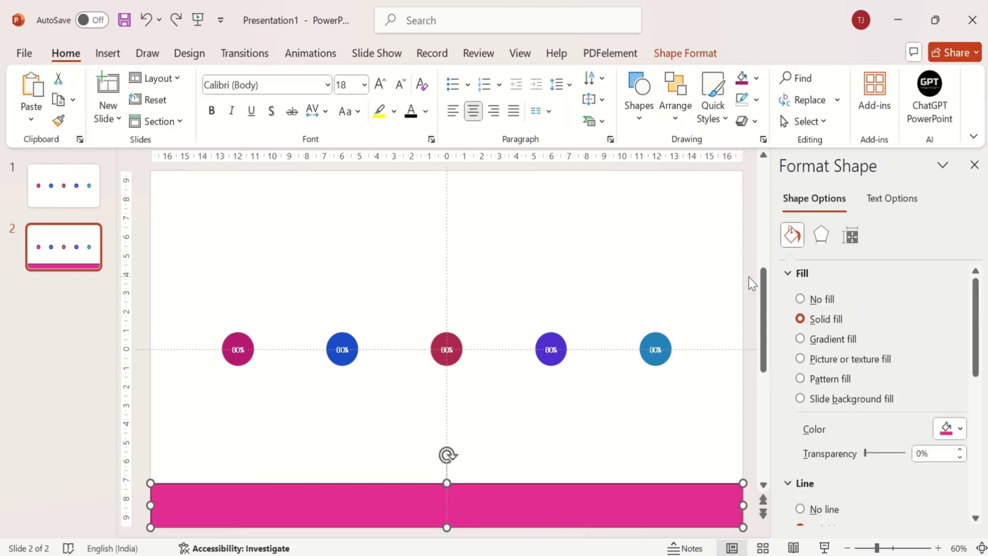
{"action": "left_click", "coordinate": [685, 53]}
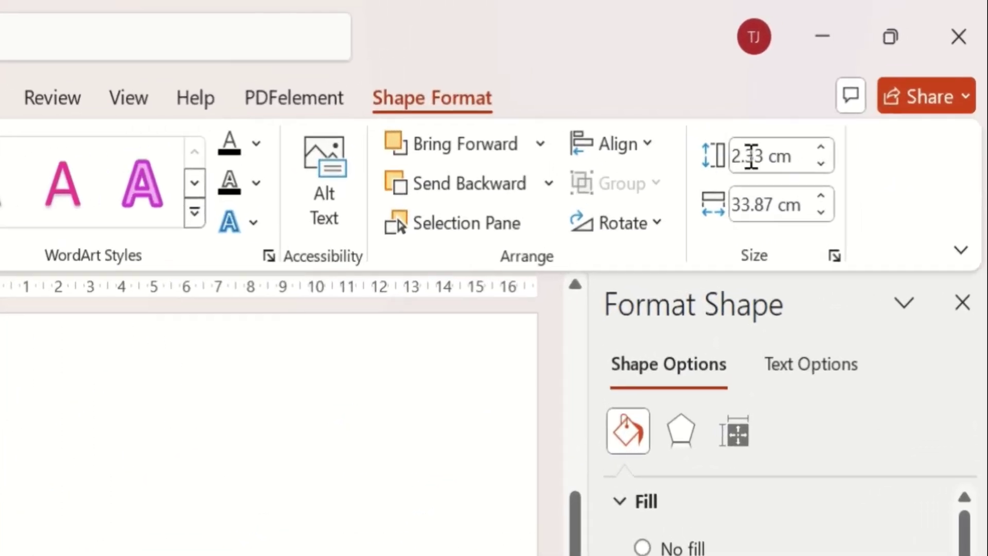
{"action": "left_click", "coordinate": [859, 84]}
{"action": "type", "text": "1."}
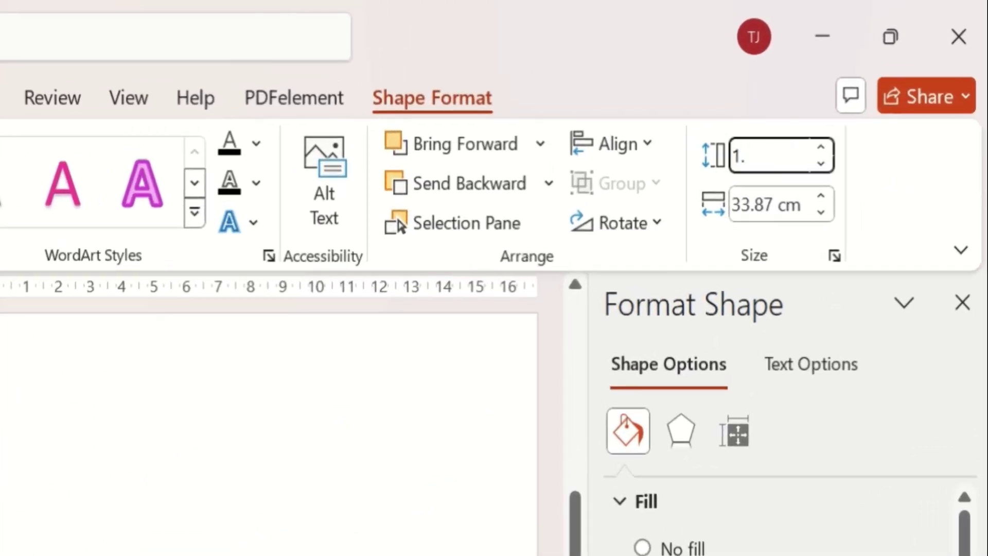
{"action": "type", "text": "83"}
{"action": "key", "text": "Return"}
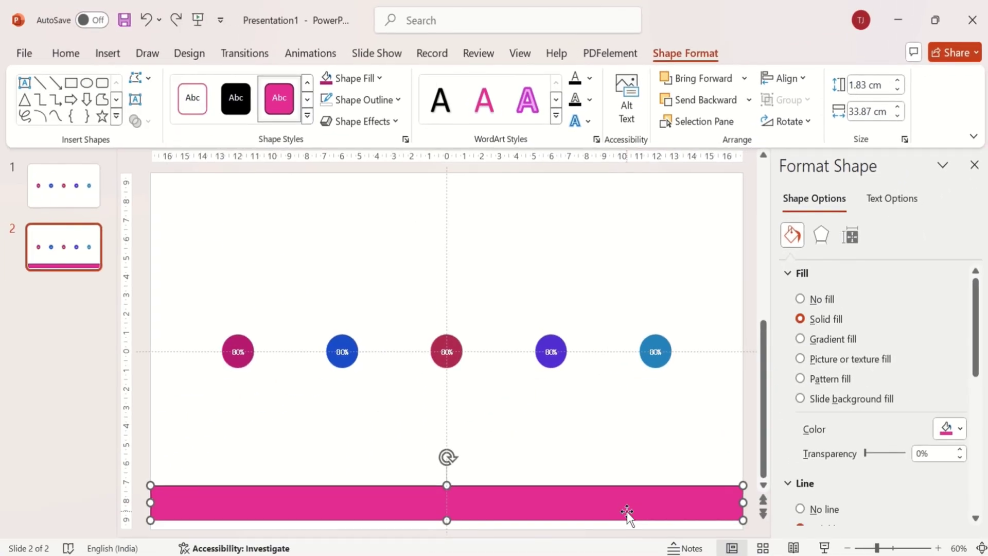
{"action": "left_click_drag", "start_coordinate": [630, 512], "coordinate": [627, 377]}
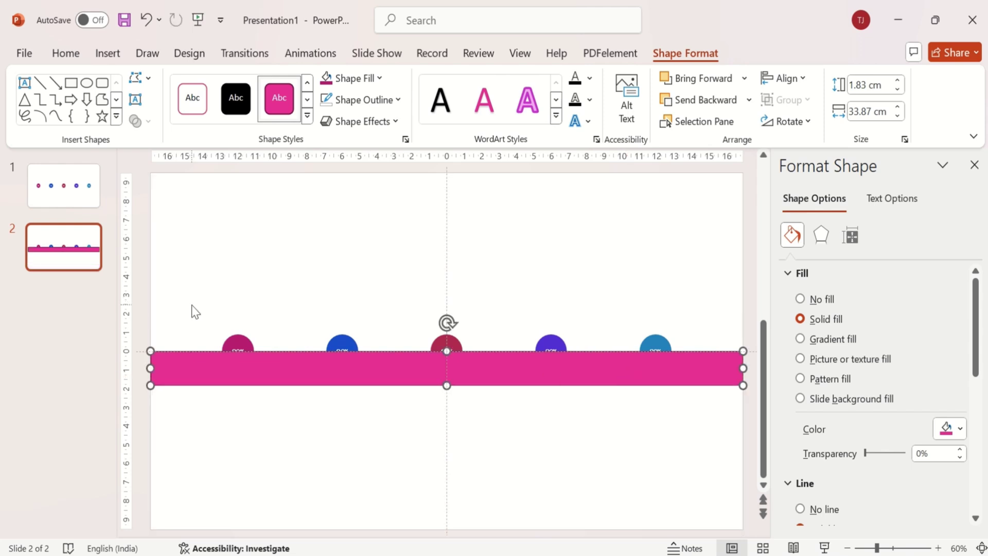
Subtract the five circles from the bar to cut notches, then return to slide 1.
{"action": "left_click_drag", "start_coordinate": [191, 304], "coordinate": [706, 455]}
{"action": "left_click", "coordinate": [136, 121]}
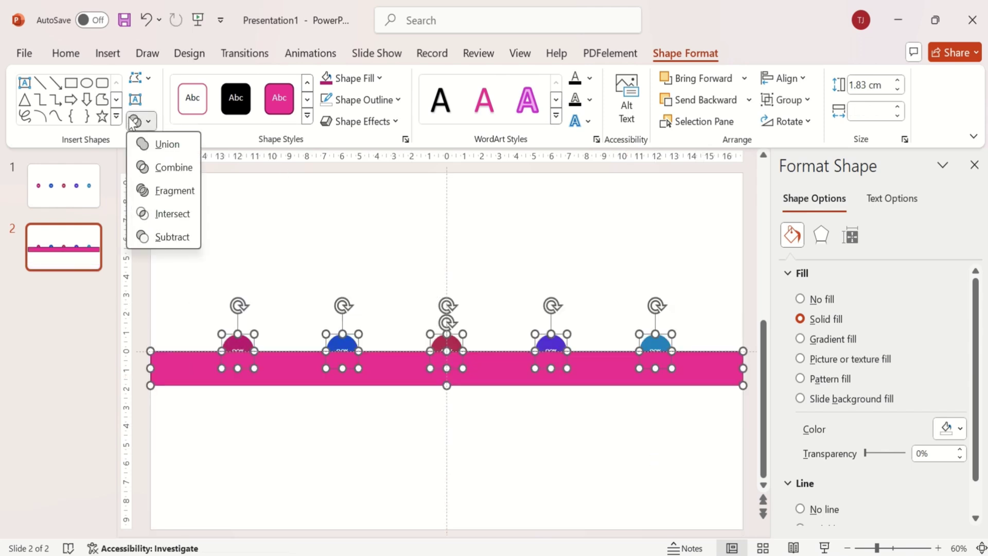
{"action": "left_click", "coordinate": [181, 238]}
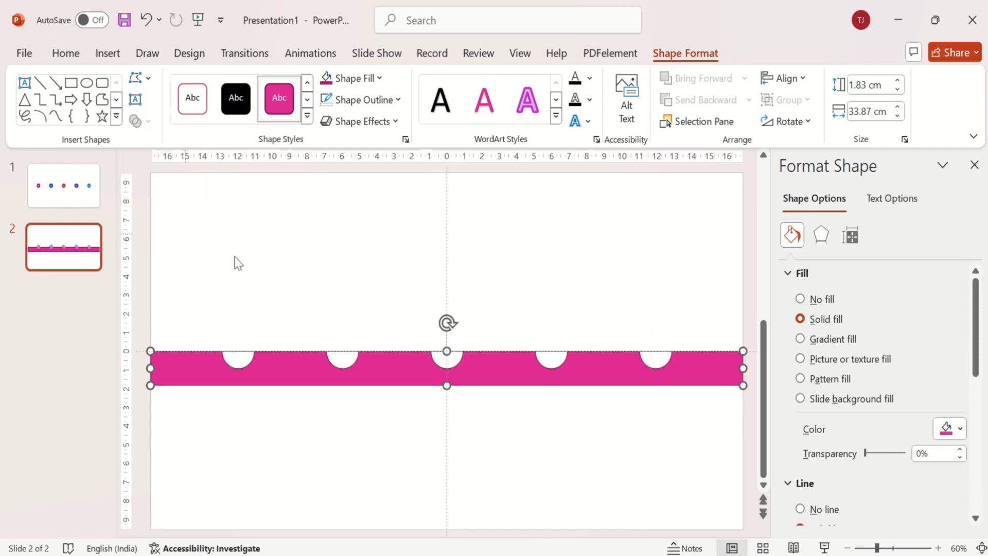
{"action": "key", "text": "Page_Up"}
Draw a 1.83 cm wide bar below the first circle, fully round its ends, and stretch it to 10.44 cm.
{"action": "left_click", "coordinate": [633, 120]}
{"action": "left_click", "coordinate": [716, 157]}
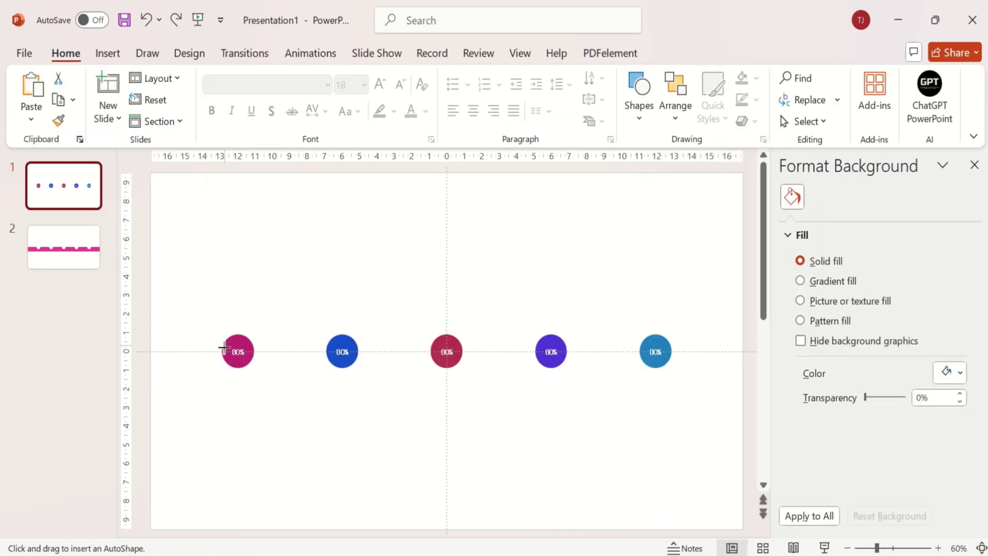
{"action": "left_click_drag", "start_coordinate": [224, 352], "coordinate": [256, 517]}
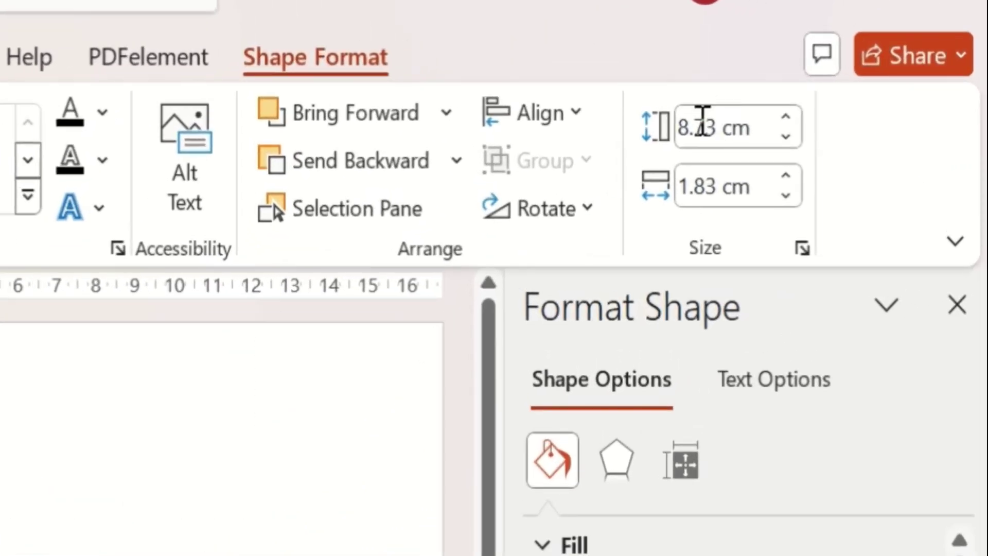
{"action": "left_click", "coordinate": [702, 126]}
{"action": "left_click", "coordinate": [700, 187]}
{"action": "left_click", "coordinate": [701, 187]}
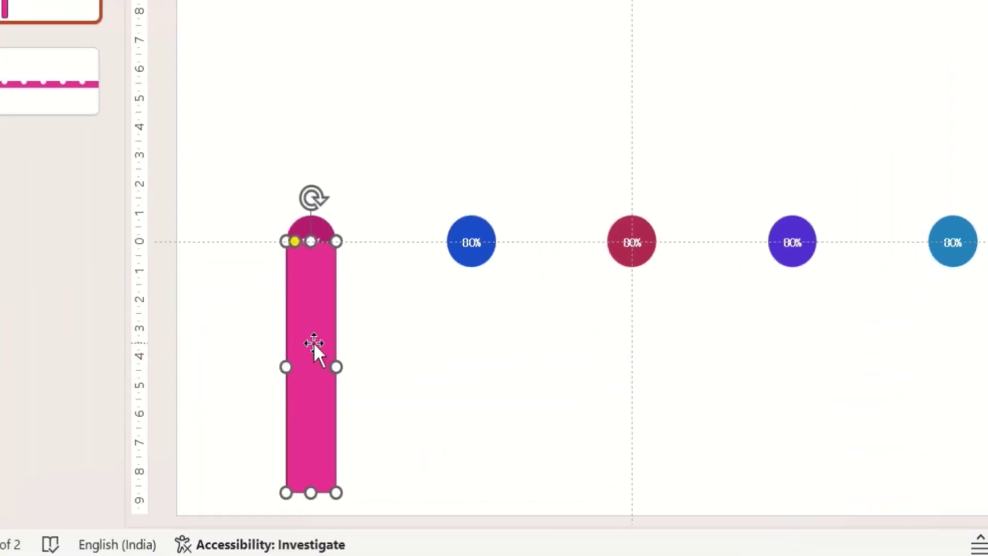
{"action": "left_click_drag", "start_coordinate": [296, 237], "coordinate": [310, 321]}
{"action": "left_click_drag", "start_coordinate": [311, 466], "coordinate": [311, 486]}
{"action": "left_click_drag", "start_coordinate": [90, 555], "coordinate": [90, 555]}
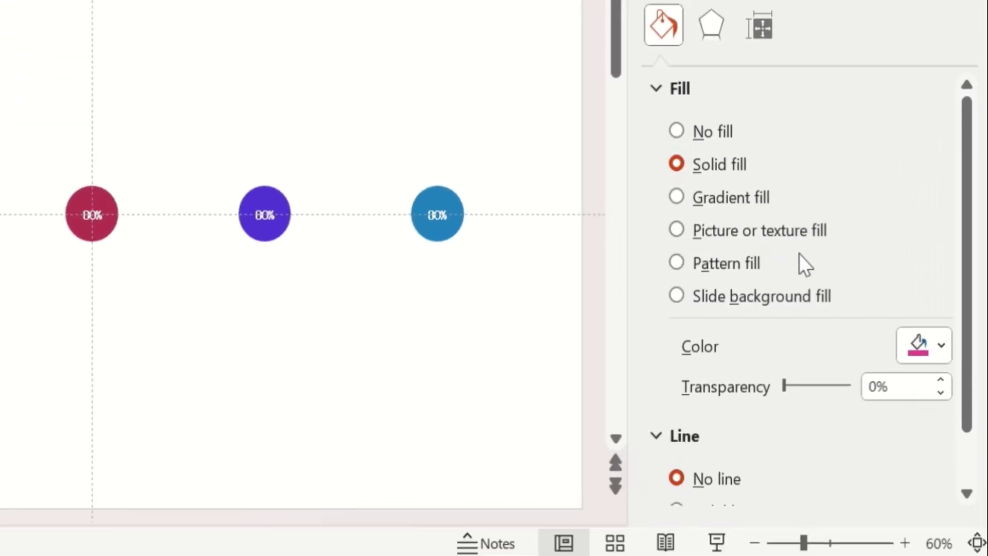
Switch the bar to a gradient fill with all three stops magenta.
{"action": "left_click", "coordinate": [745, 197]}
{"action": "scroll", "coordinate": [746, 196], "scroll_direction": "down", "scroll_amount": 3}
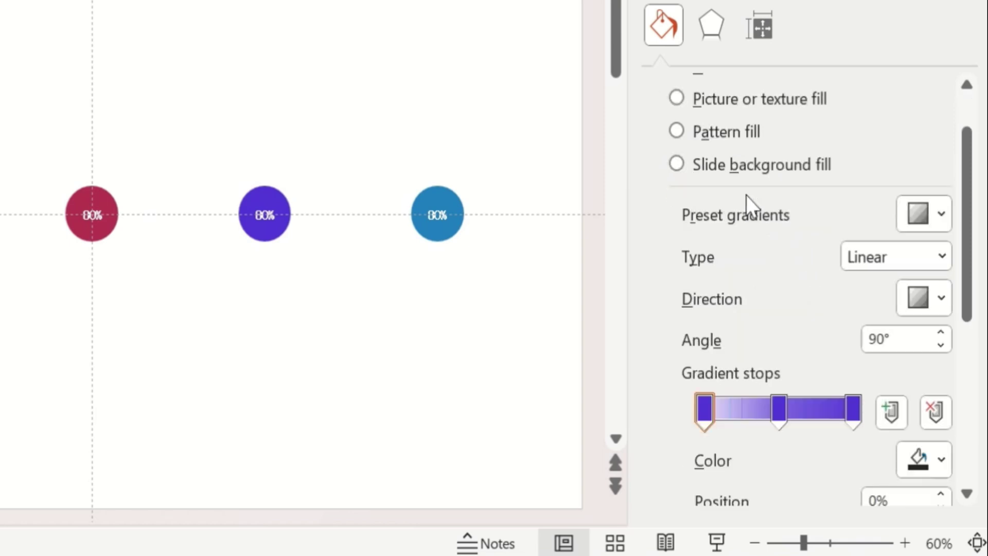
{"action": "scroll", "coordinate": [746, 195], "scroll_direction": "down", "scroll_amount": 1}
{"action": "left_click", "coordinate": [919, 395]}
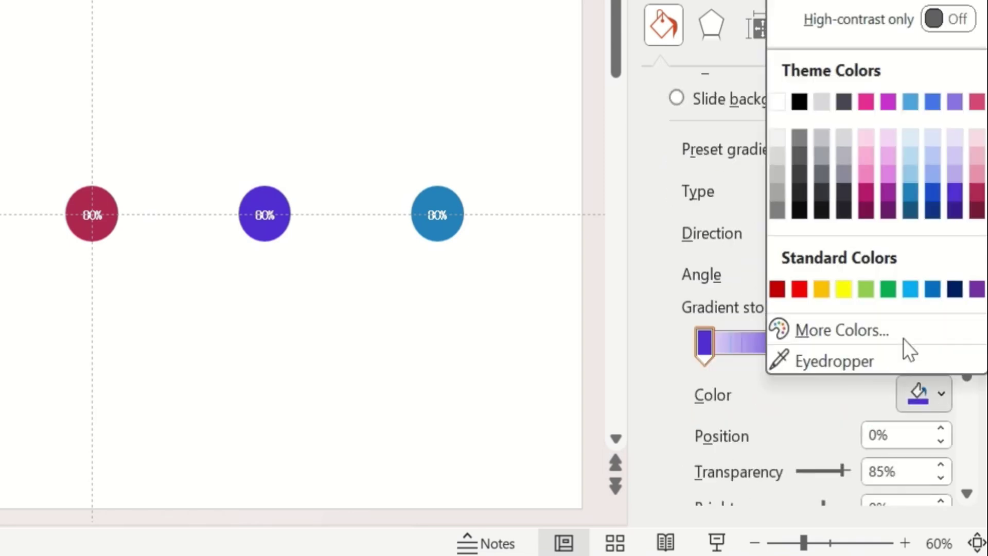
{"action": "left_click", "coordinate": [866, 193]}
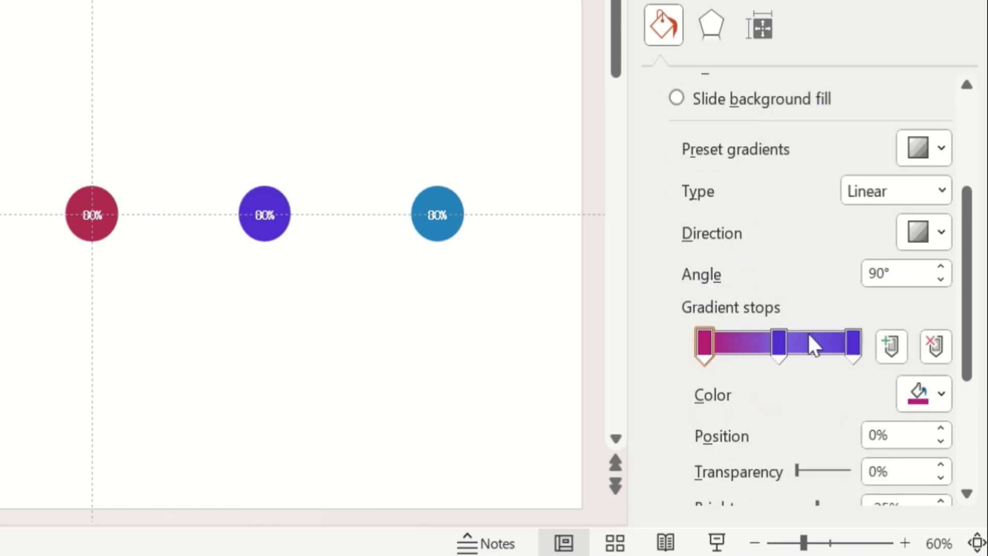
{"action": "left_click", "coordinate": [777, 342]}
{"action": "left_click", "coordinate": [925, 399]}
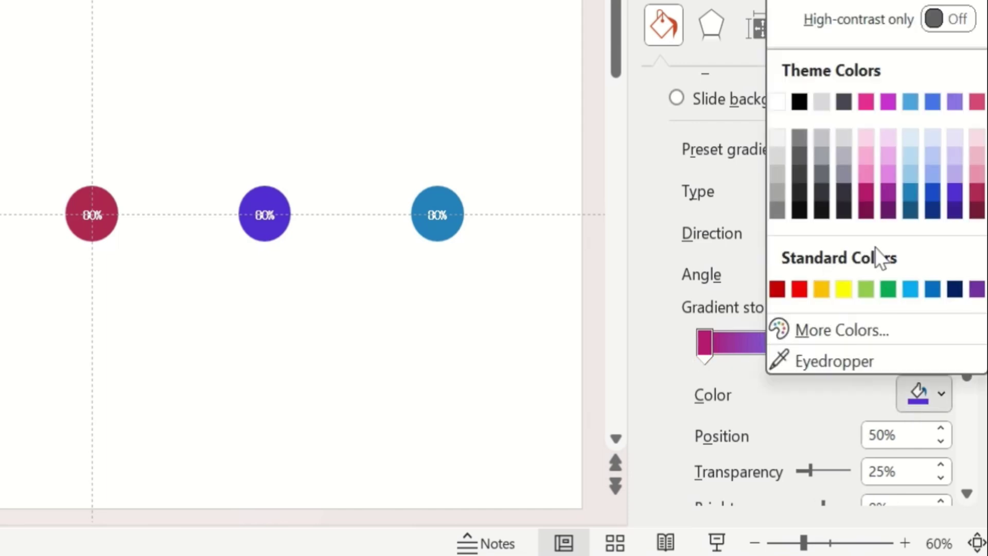
{"action": "left_click", "coordinate": [867, 192]}
{"action": "left_click", "coordinate": [855, 340]}
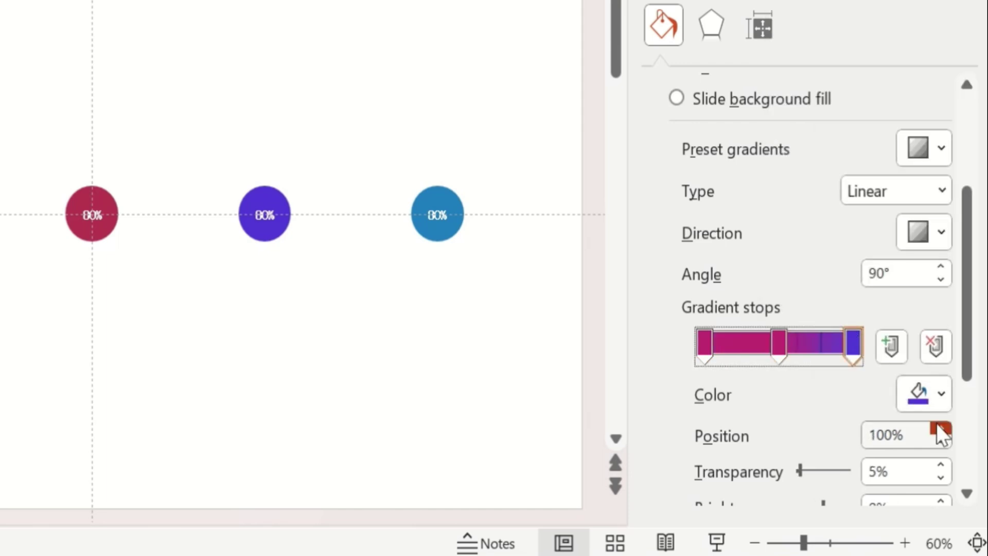
{"action": "left_click", "coordinate": [931, 405]}
{"action": "left_click", "coordinate": [867, 194]}
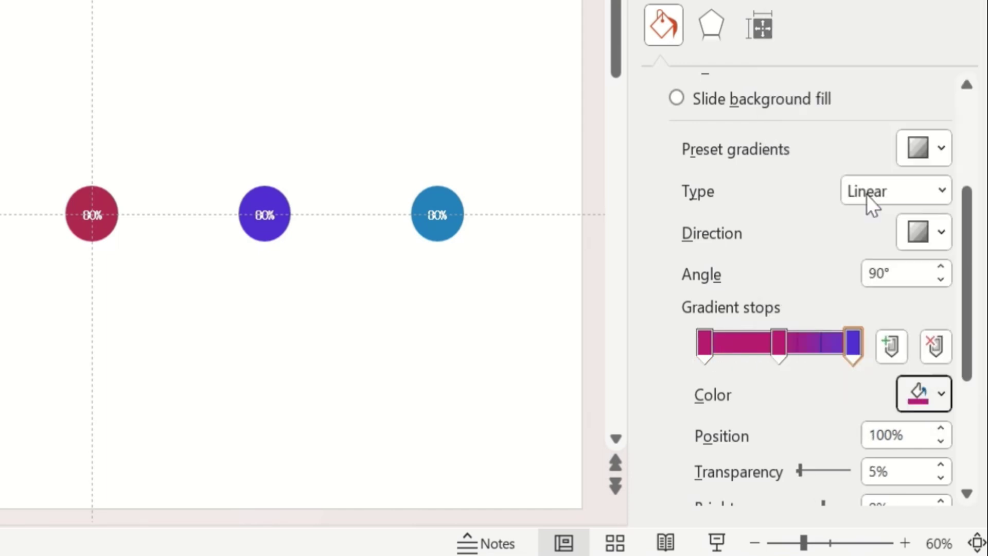
Set gradient stop transparencies to 5% bottom, about 25% middle, and 80% top.
{"action": "scroll", "coordinate": [851, 394], "scroll_direction": "down", "scroll_amount": 3}
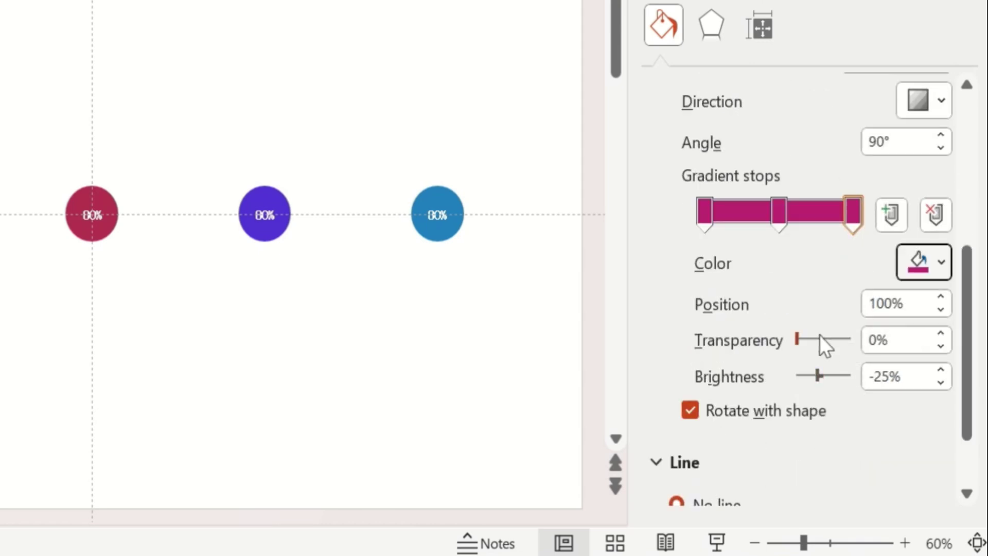
{"action": "left_click", "coordinate": [941, 333]}
{"action": "left_click", "coordinate": [941, 334]}
{"action": "left_click", "coordinate": [941, 333]}
{"action": "left_click", "coordinate": [941, 333]}
{"action": "left_click", "coordinate": [941, 333]}
{"action": "left_click", "coordinate": [777, 210]}
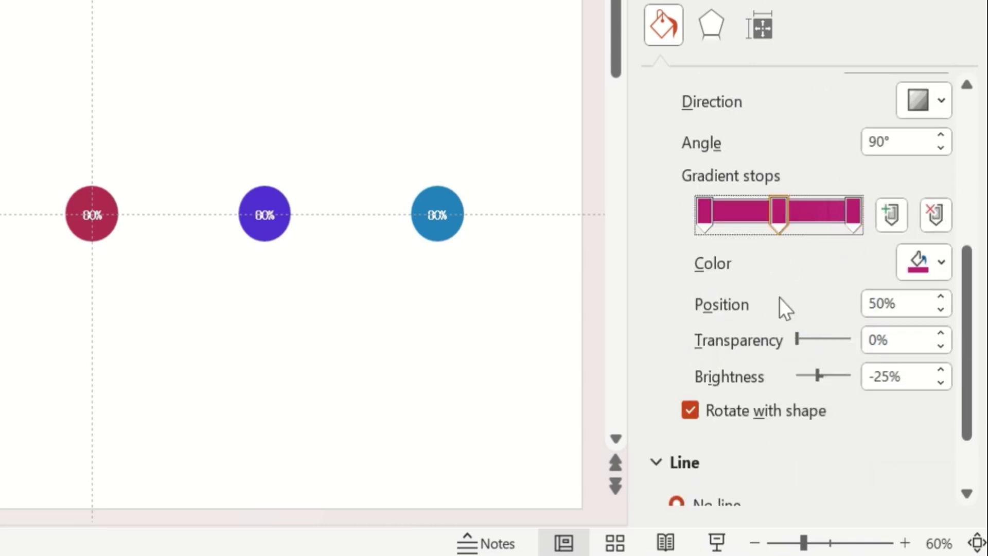
{"action": "left_click_drag", "start_coordinate": [800, 341], "coordinate": [814, 344]}
{"action": "left_click", "coordinate": [941, 334]}
{"action": "left_click", "coordinate": [706, 209]}
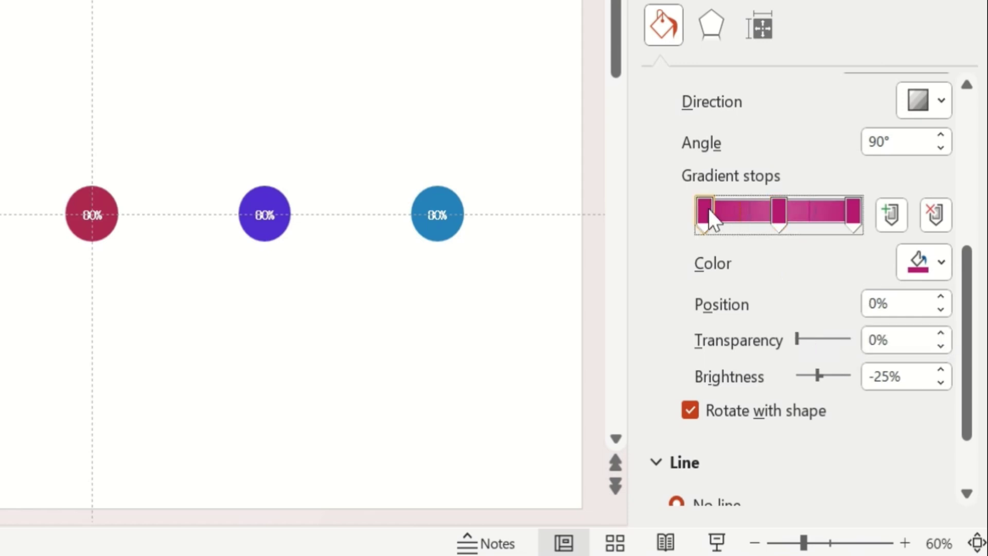
{"action": "left_click", "coordinate": [872, 340]}
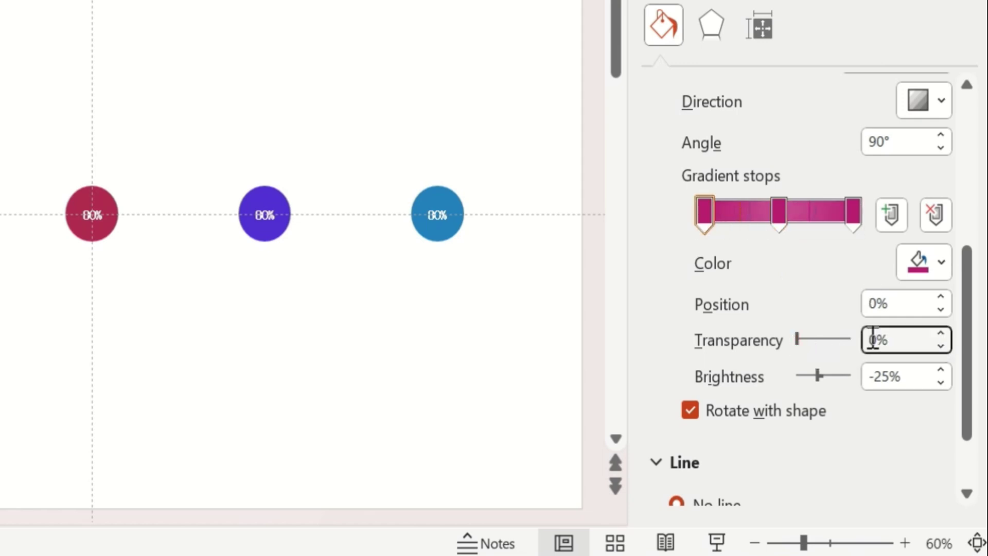
{"action": "type", "text": "8"}
{"action": "type", "text": "0"}
{"action": "left_click", "coordinate": [373, 460]}
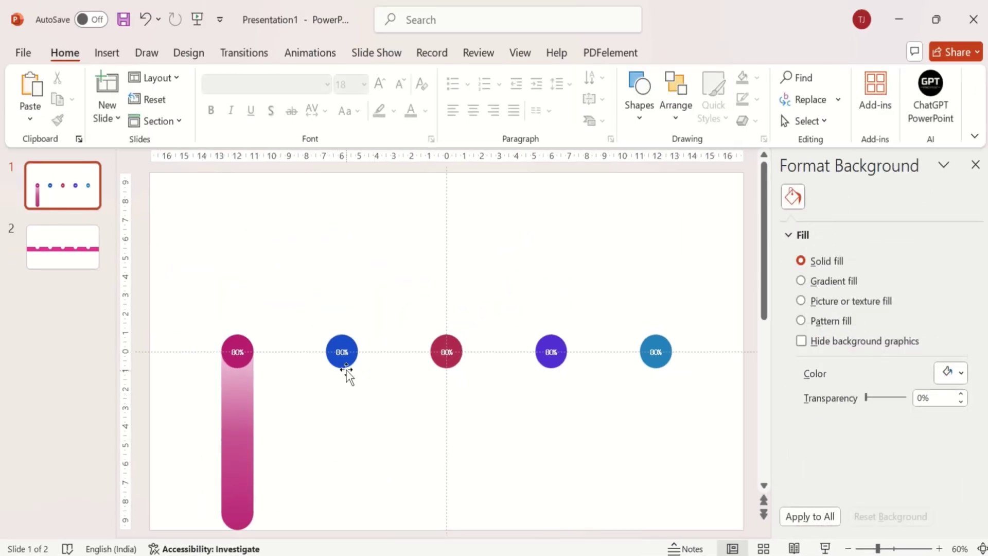
Duplicate the gradient bar beneath each of the other four circles.
{"action": "left_click", "coordinate": [242, 433]}
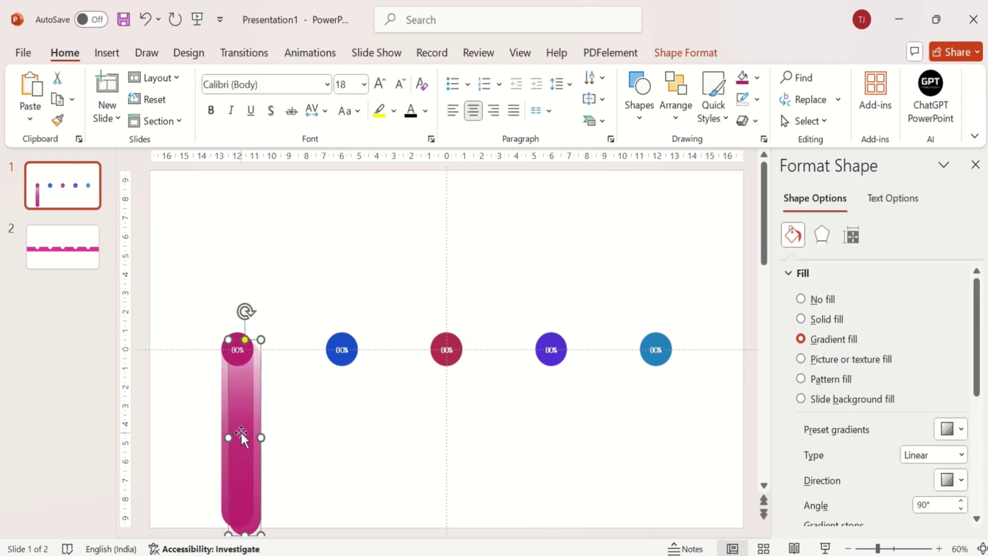
{"action": "left_click_drag", "start_coordinate": [241, 432], "coordinate": [338, 431]}
{"action": "key", "text": "ctrl+d"}
{"action": "key", "text": "ctrl+d"}
{"action": "key", "text": "ctrl+d"}
Bring the four circles in front of their bars, then go to slide 2.
{"action": "left_click_drag", "start_coordinate": [297, 310], "coordinate": [794, 438]}
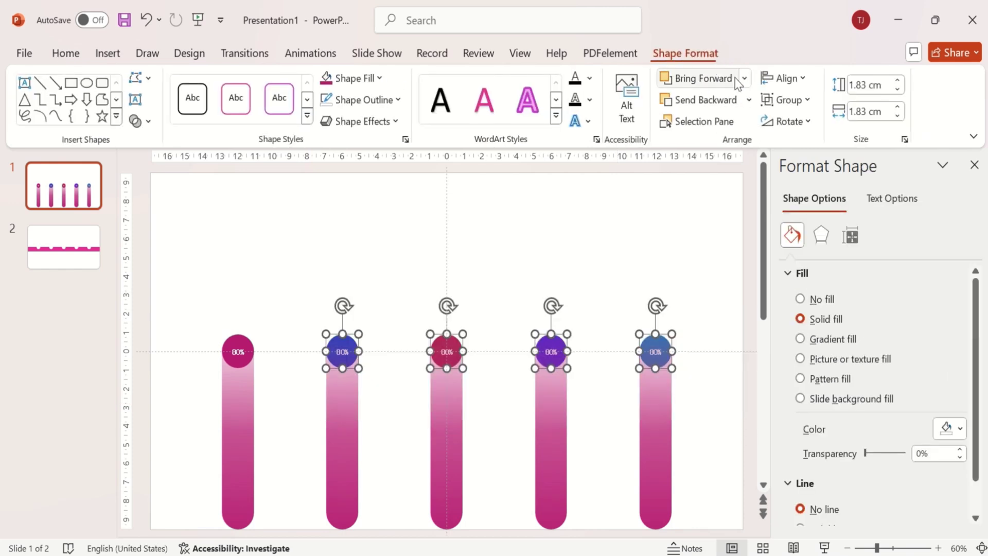
{"action": "left_click", "coordinate": [744, 80]}
{"action": "left_click", "coordinate": [740, 123]}
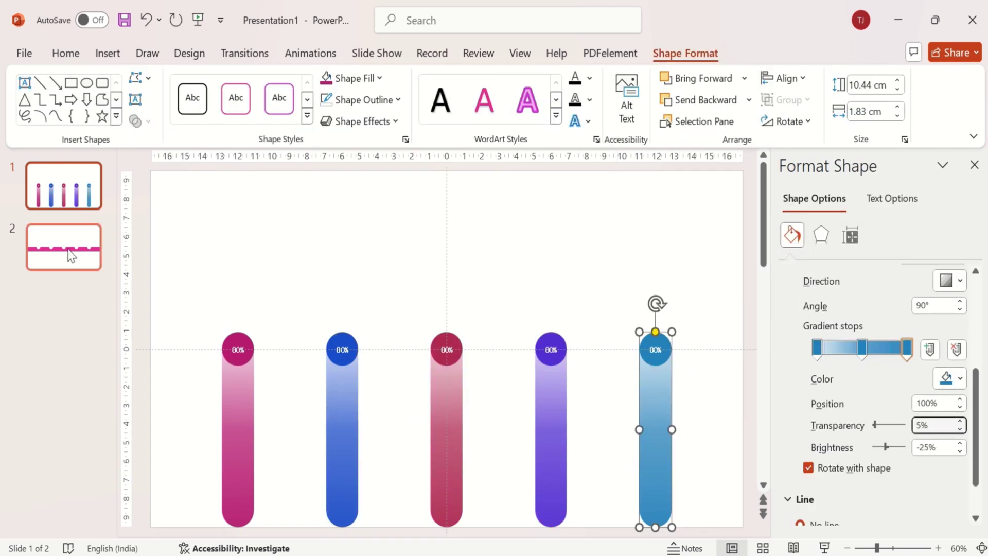
{"action": "left_click", "coordinate": [71, 255]}
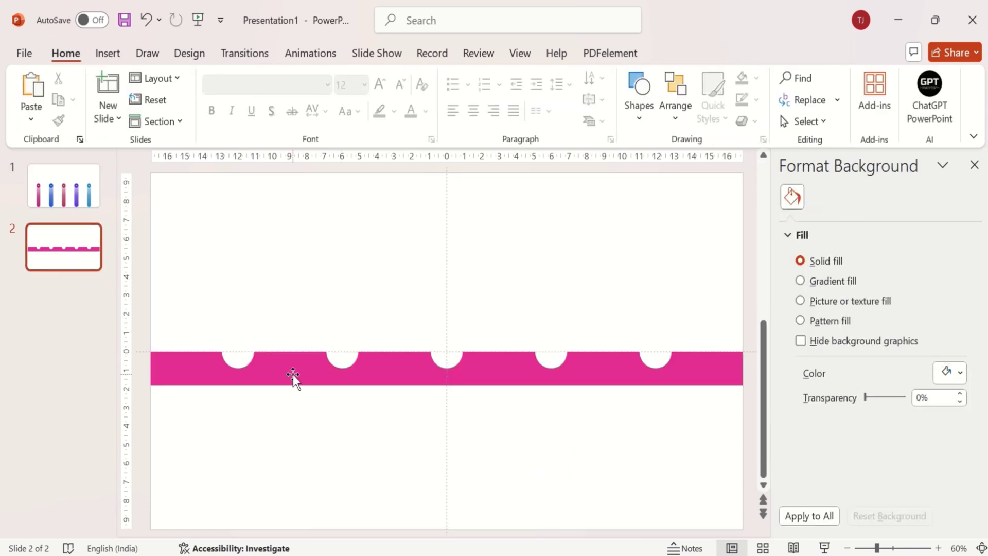
Move the notched bar from slide 2 to the bottom of slide 1.
{"action": "left_click", "coordinate": [292, 375]}
{"action": "key", "text": "Delete"}
{"action": "left_click", "coordinate": [73, 246]}
{"action": "left_click", "coordinate": [75, 207]}
{"action": "key", "text": "ctrl+v"}
{"action": "left_click_drag", "start_coordinate": [405, 367], "coordinate": [406, 511]}
Fill the notched bar white.
{"action": "left_click", "coordinate": [687, 54]}
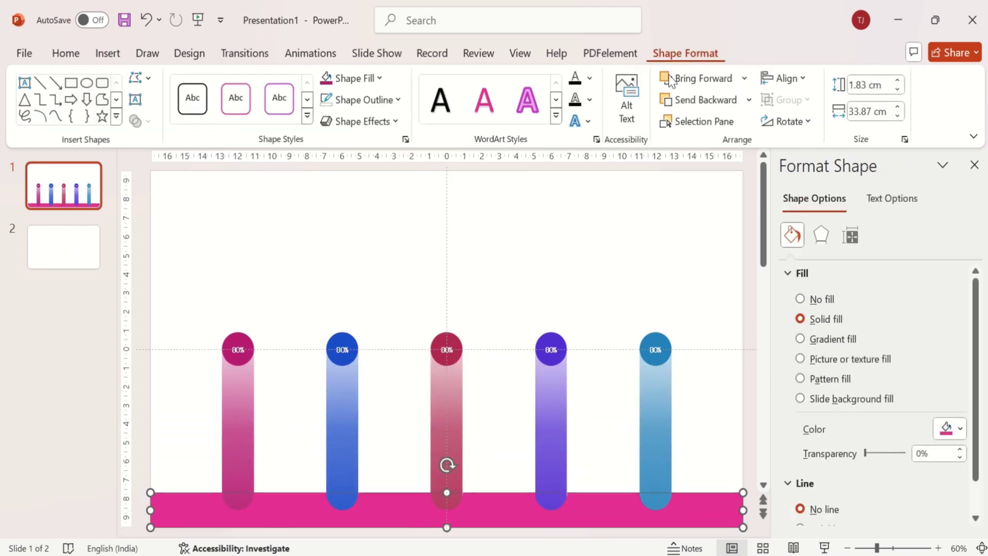
{"action": "left_click", "coordinate": [369, 79]}
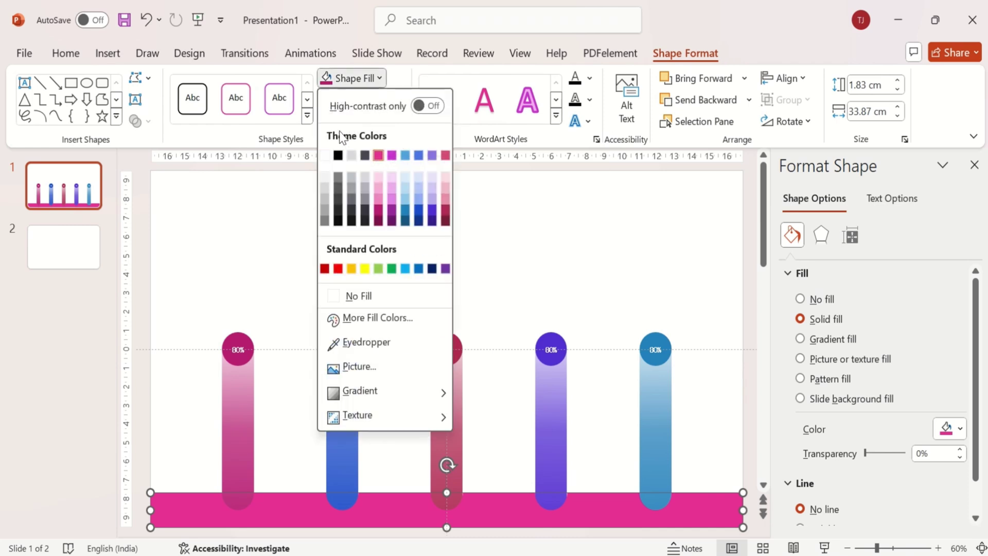
{"action": "left_click", "coordinate": [328, 158]}
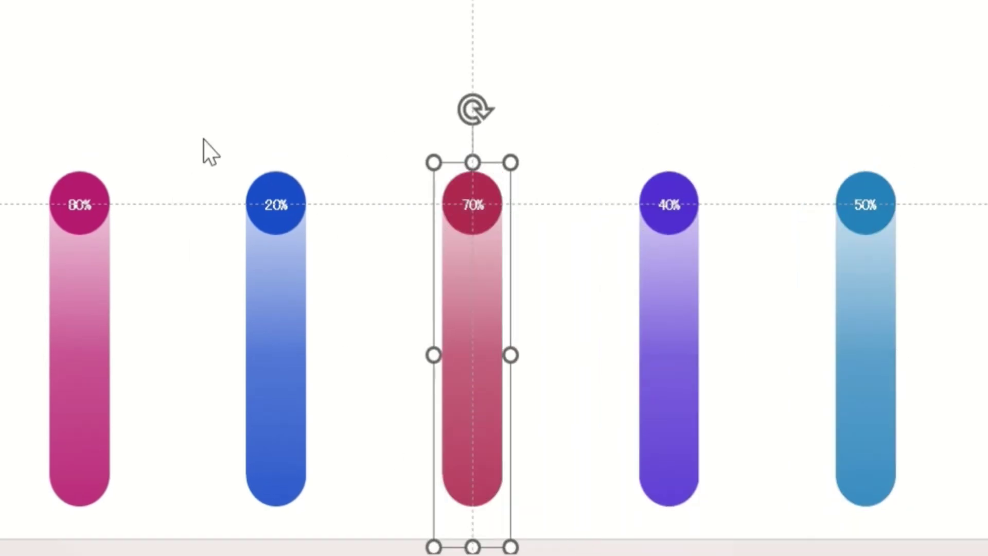
Group the 20% and 80% bars with their circles.
{"action": "left_click_drag", "start_coordinate": [203, 139], "coordinate": [378, 542]}
{"action": "key", "text": "ctrl+g"}
{"action": "left_click", "coordinate": [378, 542]}
{"action": "left_click_drag", "start_coordinate": [16, 149], "coordinate": [170, 550]}
{"action": "key", "text": "ctrl+g"}
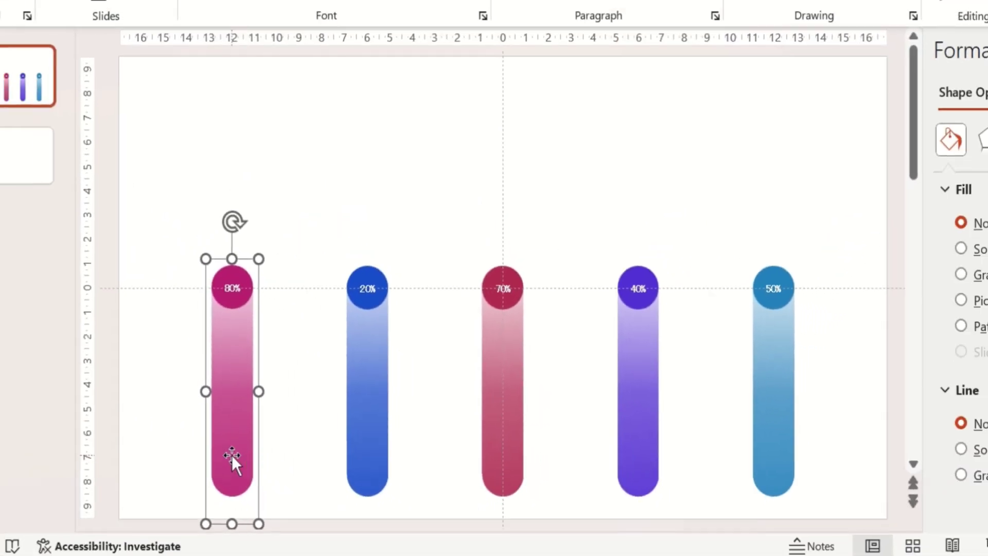
Raise the 80% group and lower the 20% and 40% groups.
{"action": "key", "text": "Up"}
{"action": "key", "text": "Up"}
{"action": "key", "text": "Up"}
{"action": "key", "text": "Up"}
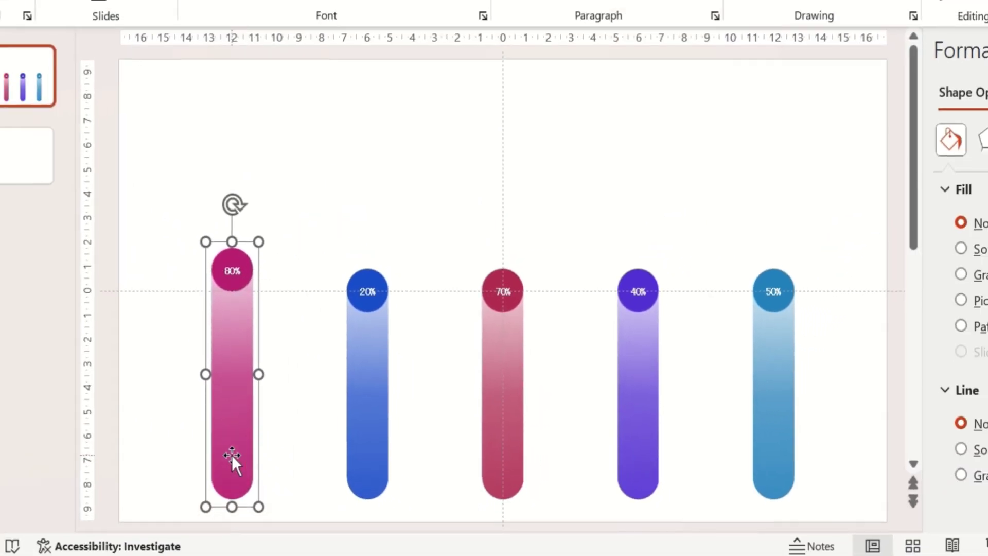
{"action": "left_click", "coordinate": [385, 440]}
{"action": "key", "text": "Down"}
{"action": "key", "text": "Down"}
{"action": "key", "text": "Down"}
{"action": "key", "text": "Down"}
{"action": "key", "text": "Down"}
{"action": "key", "text": "Down"}
{"action": "key", "text": "Down"}
{"action": "key", "text": "Down"}
{"action": "key", "text": "Down"}
{"action": "key", "text": "Down"}
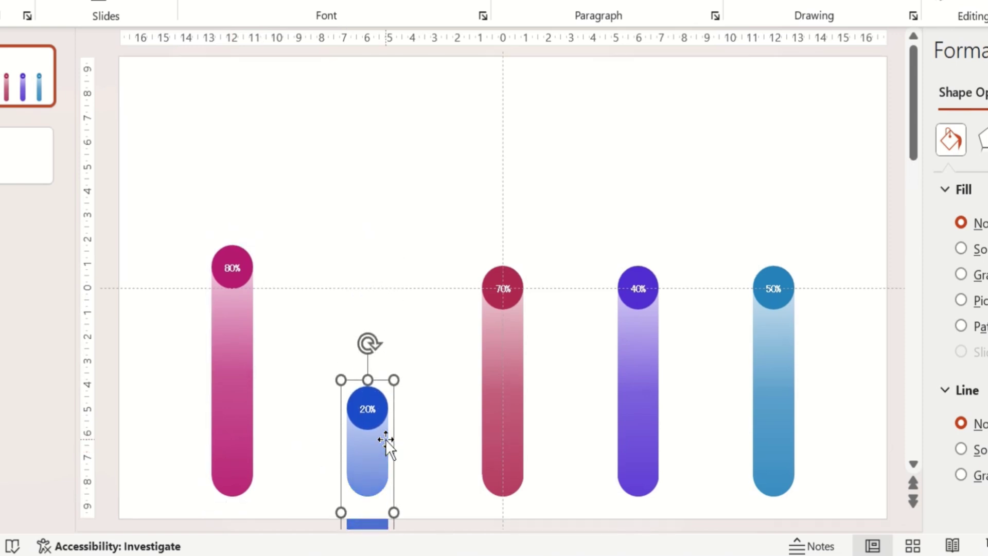
{"action": "left_click", "coordinate": [653, 378]}
{"action": "key", "text": "Down"}
{"action": "key", "text": "Down"}
{"action": "key", "text": "Down"}
{"action": "key", "text": "Down"}
{"action": "key", "text": "Down"}
{"action": "key", "text": "Down"}
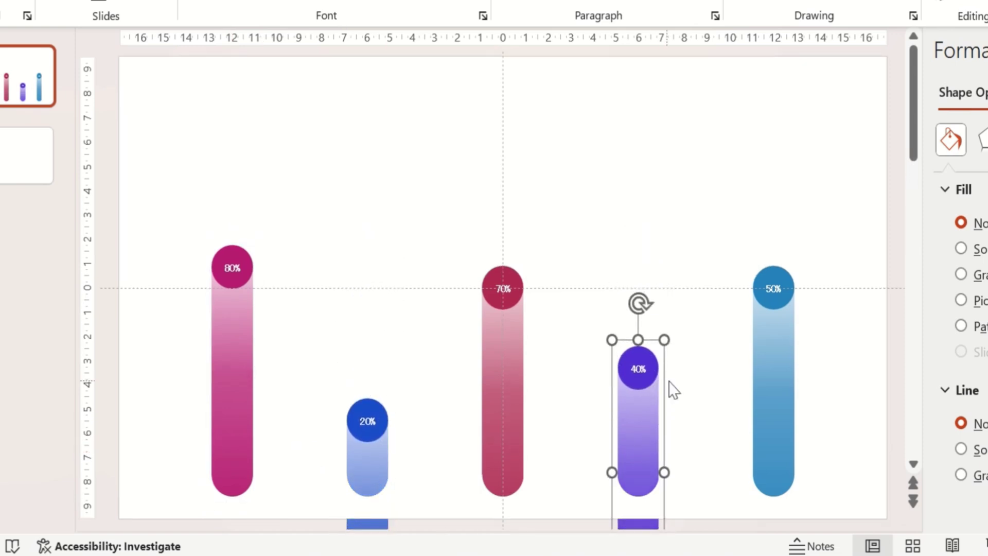
{"action": "key", "text": "Down"}
Lower the 50% group and fine-tune the 70% and 80% group heights.
{"action": "left_click", "coordinate": [791, 398]}
{"action": "key", "text": "Down"}
{"action": "key", "text": "Down"}
{"action": "key", "text": "Down"}
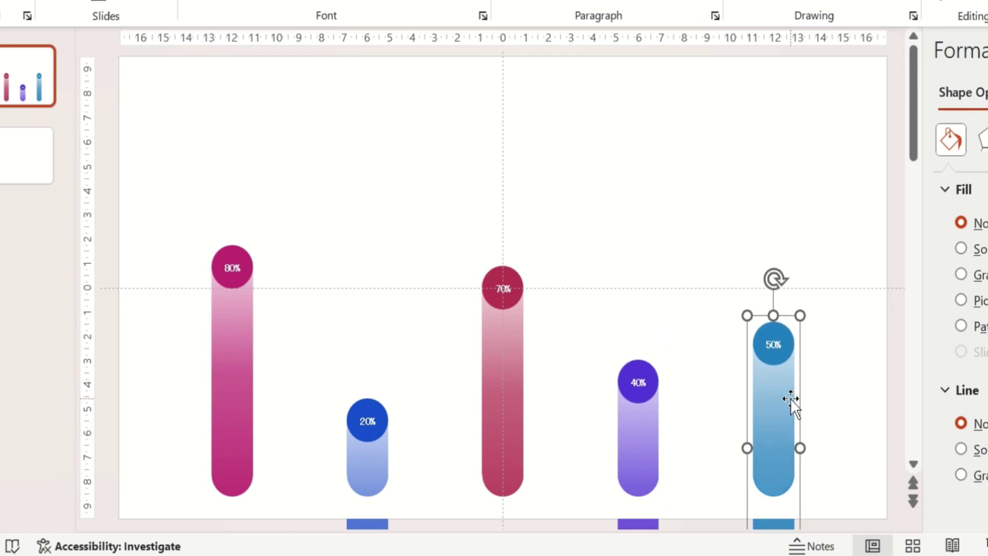
{"action": "left_click", "coordinate": [506, 361]}
{"action": "key", "text": "Up"}
{"action": "key", "text": "Up"}
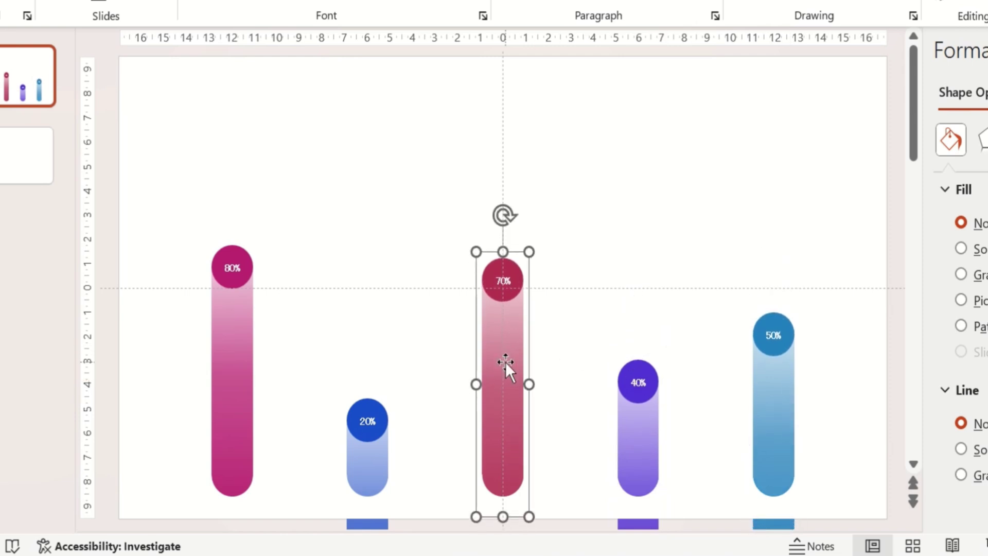
{"action": "left_click", "coordinate": [218, 351]}
{"action": "key", "text": "Up"}
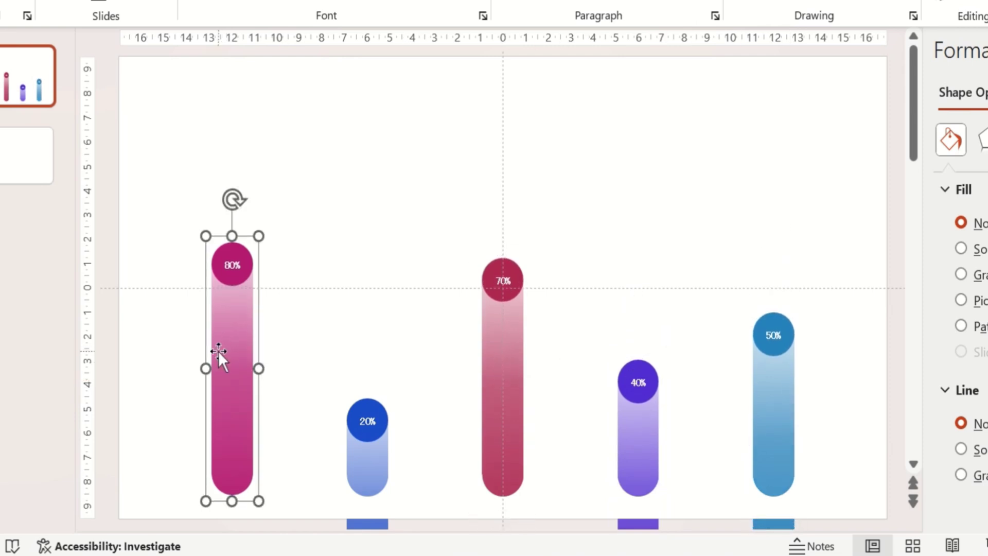
{"action": "left_click", "coordinate": [381, 323]}
{"action": "left_click", "coordinate": [521, 344]}
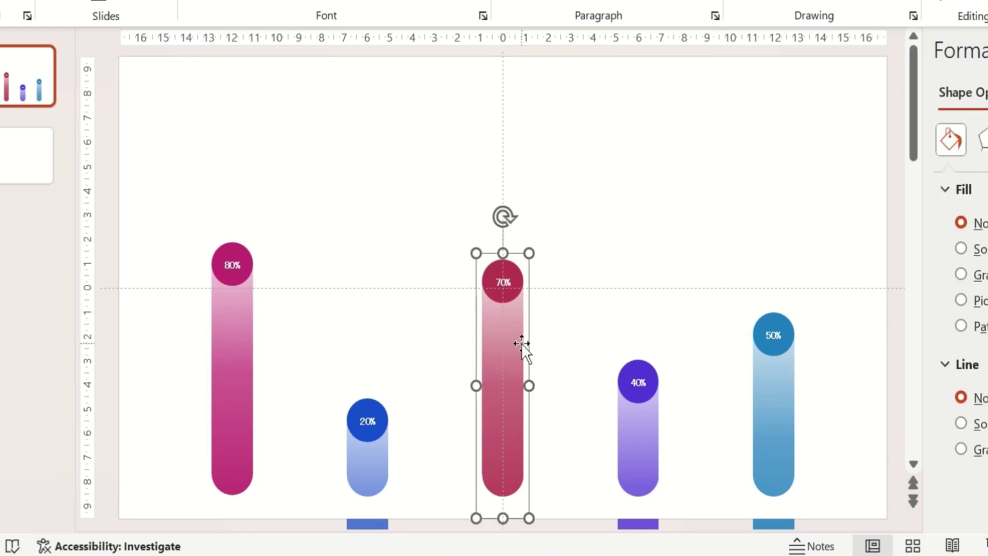
{"action": "key", "text": "Down"}
{"action": "key", "text": "Down"}
{"action": "key", "text": "Down"}
{"action": "left_click", "coordinate": [695, 356]}
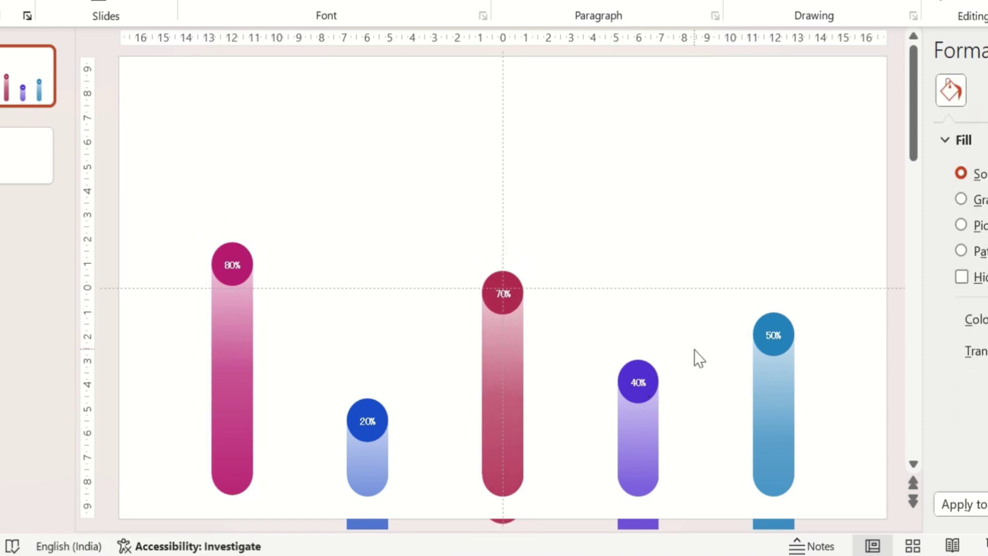
Apply the Fly In entrance animation, from the bottom, to the 80% bar group.
{"action": "left_click", "coordinate": [238, 394]}
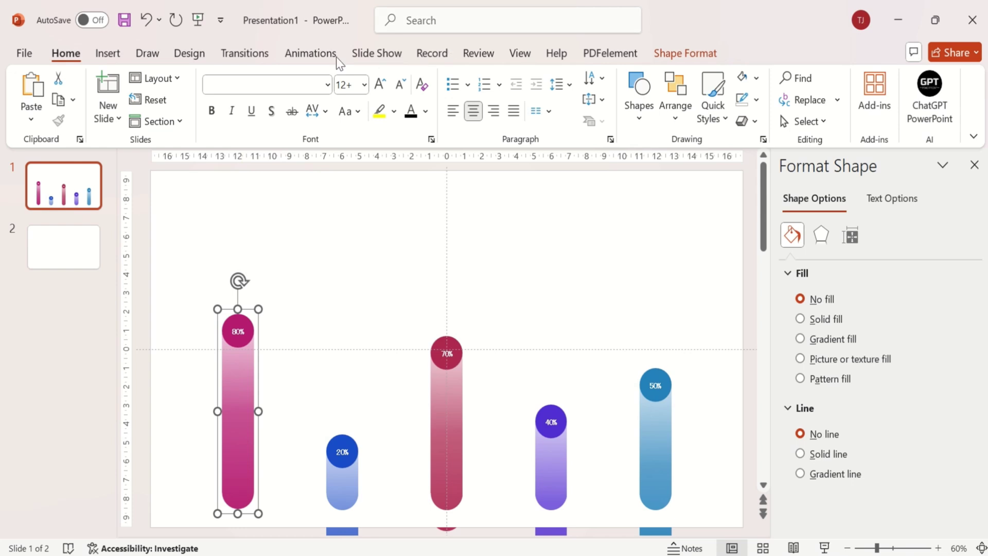
{"action": "left_click", "coordinate": [334, 55]}
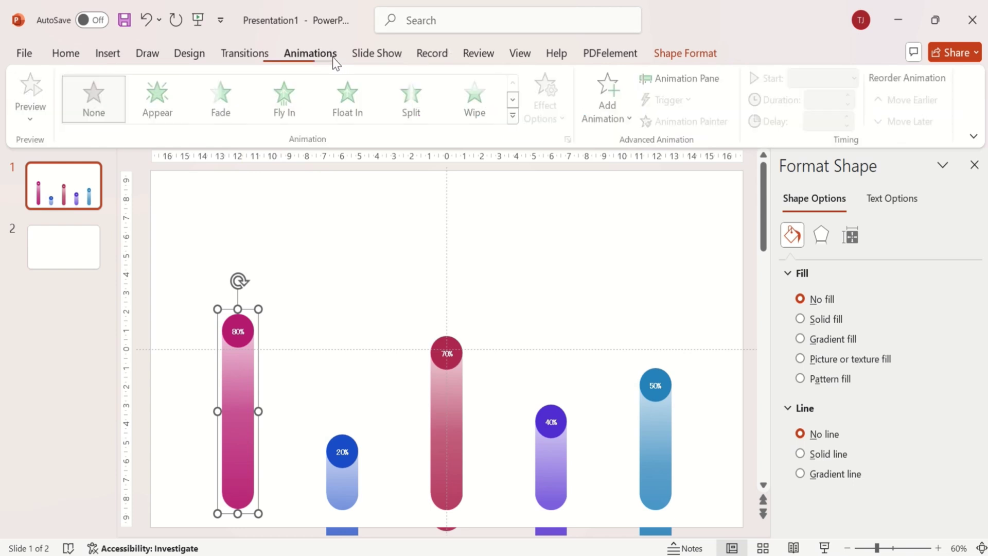
{"action": "left_click", "coordinate": [690, 83]}
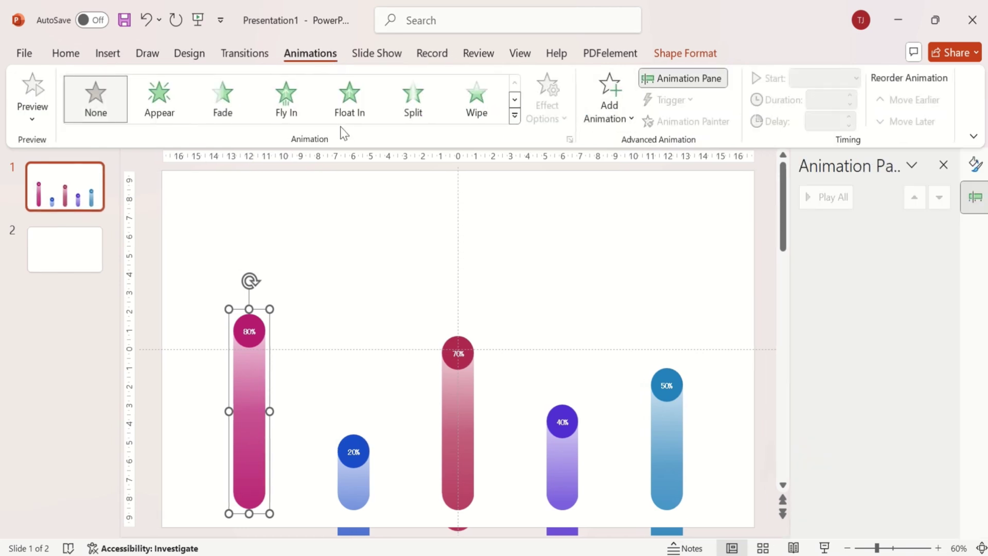
{"action": "left_click", "coordinate": [297, 109]}
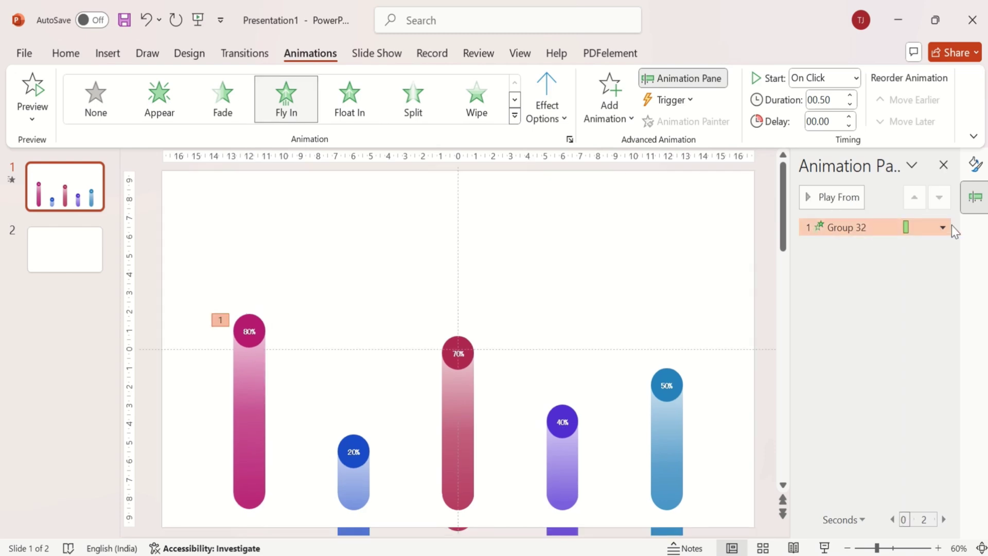
Set the Fly In effect to a 0.2 sec smooth start and a 0.23 sec bounce end.
{"action": "left_click", "coordinate": [944, 227]}
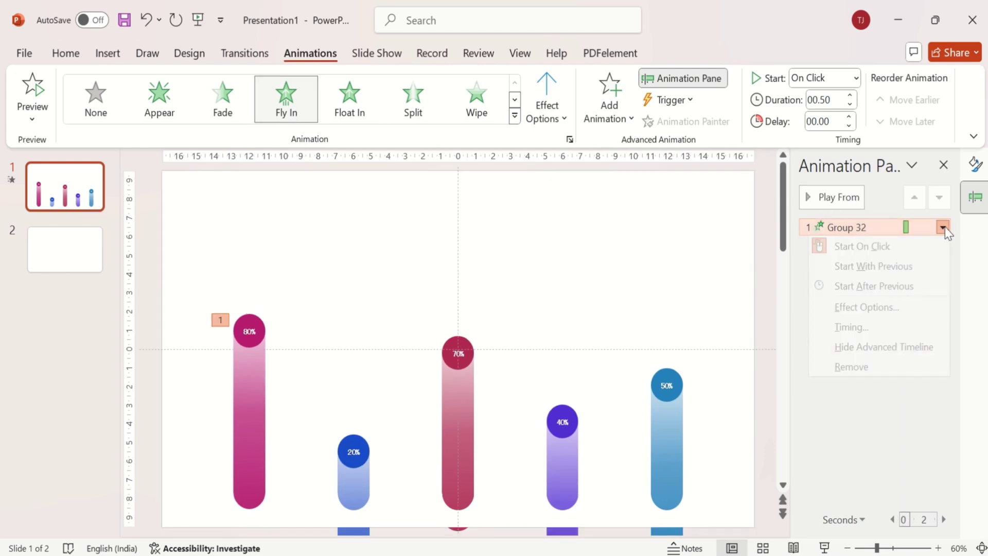
{"action": "left_click", "coordinate": [892, 322]}
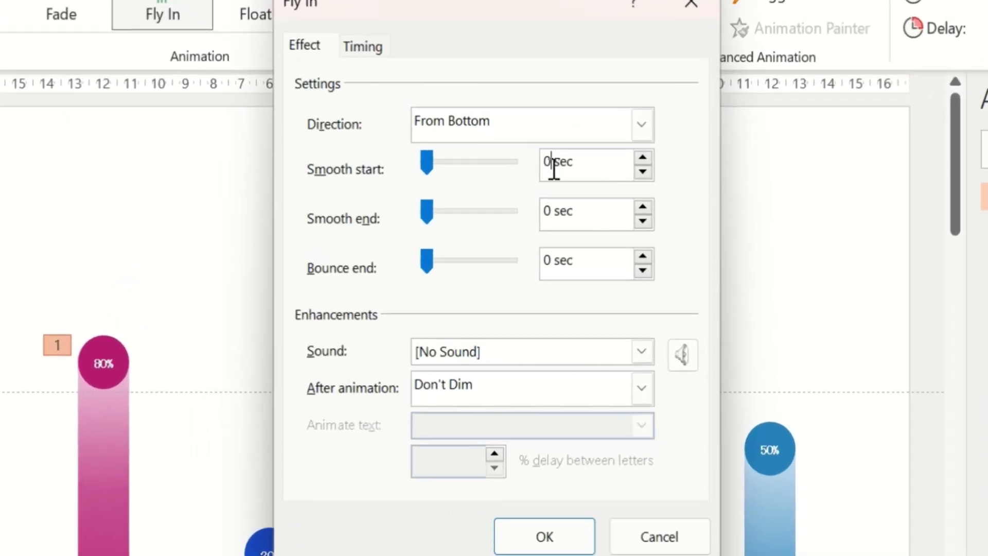
{"action": "left_click", "coordinate": [552, 257]}
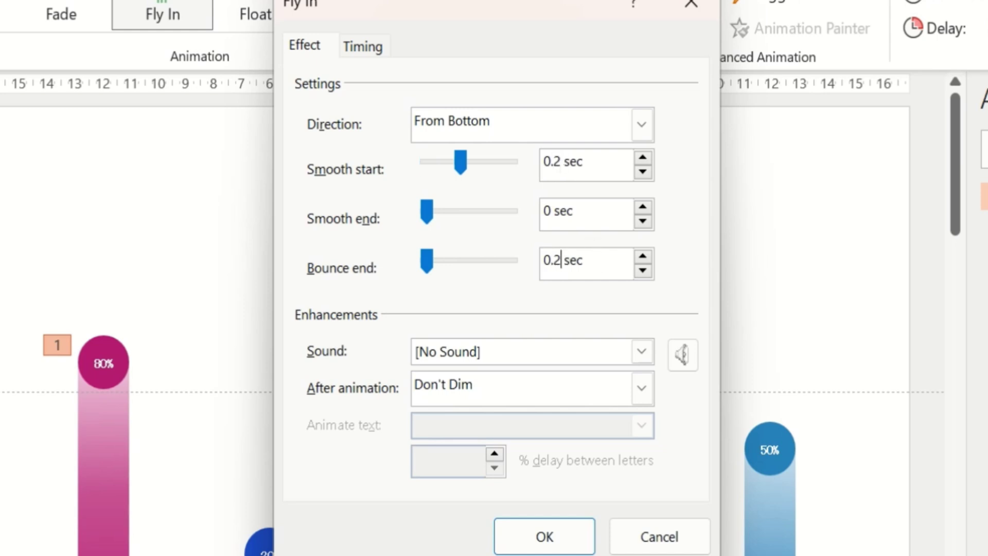
{"action": "type", "text": ".23"}
{"action": "key", "text": "Return"}
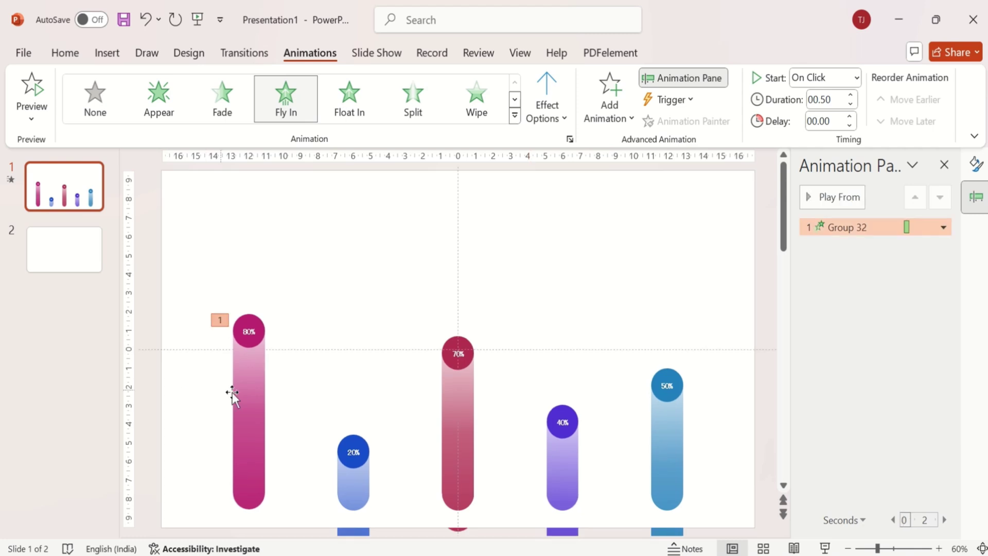
Copy the 80% bar's Fly In animation onto the 20%, 70%, 40% and 50% bars with Animation Painter.
{"action": "left_click", "coordinate": [232, 395]}
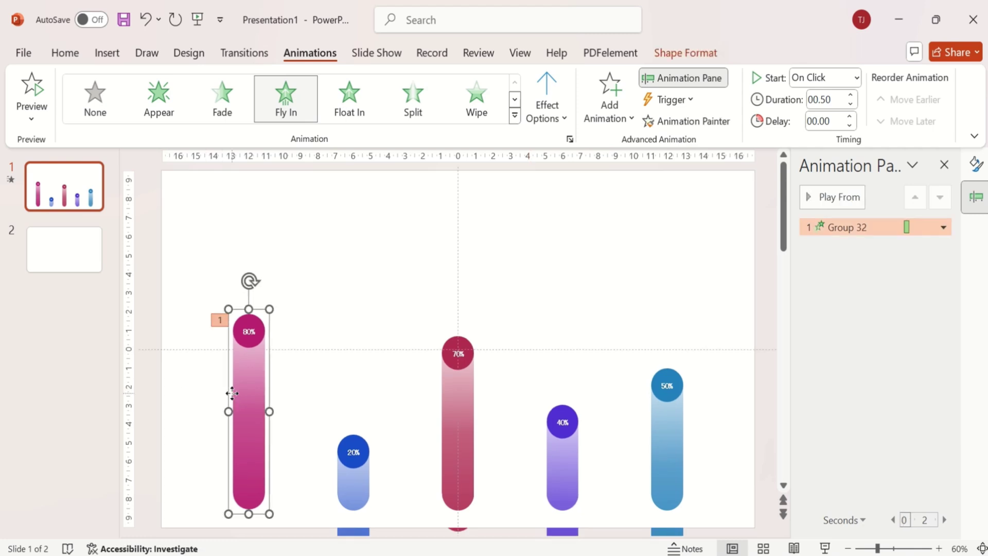
{"action": "left_click", "coordinate": [706, 127]}
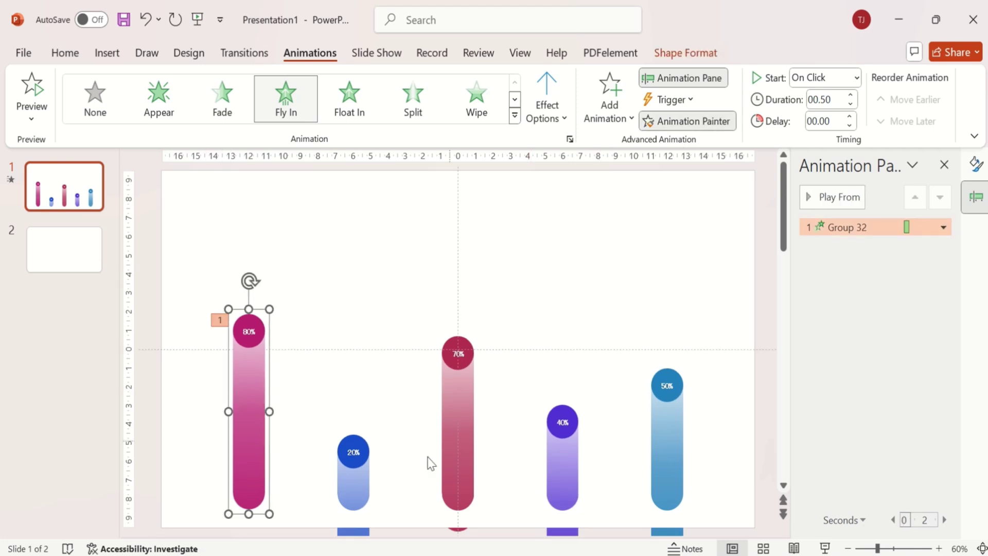
{"action": "left_click", "coordinate": [358, 475]}
{"action": "scroll", "coordinate": [442, 449], "scroll_direction": "down", "scroll_amount": 2}
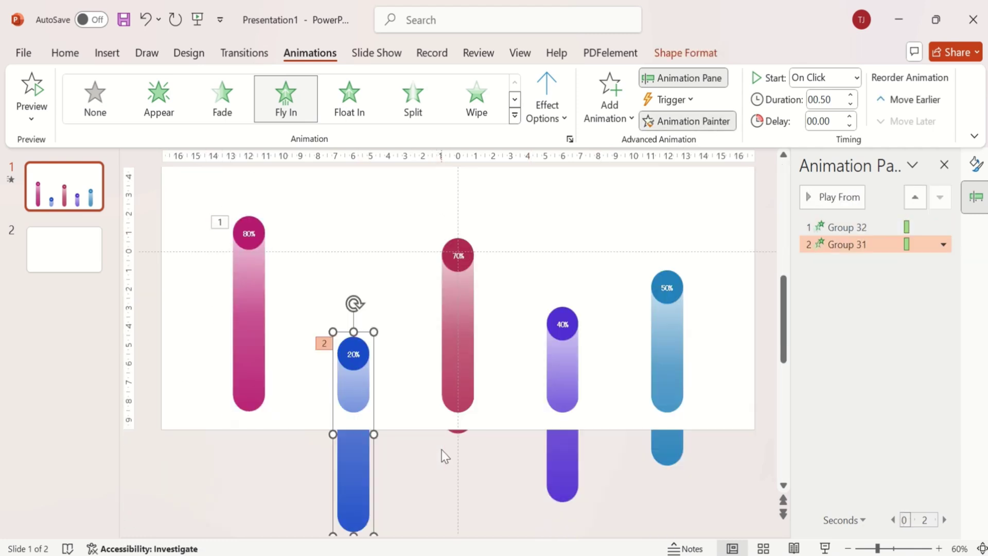
{"action": "left_click", "coordinate": [463, 357]}
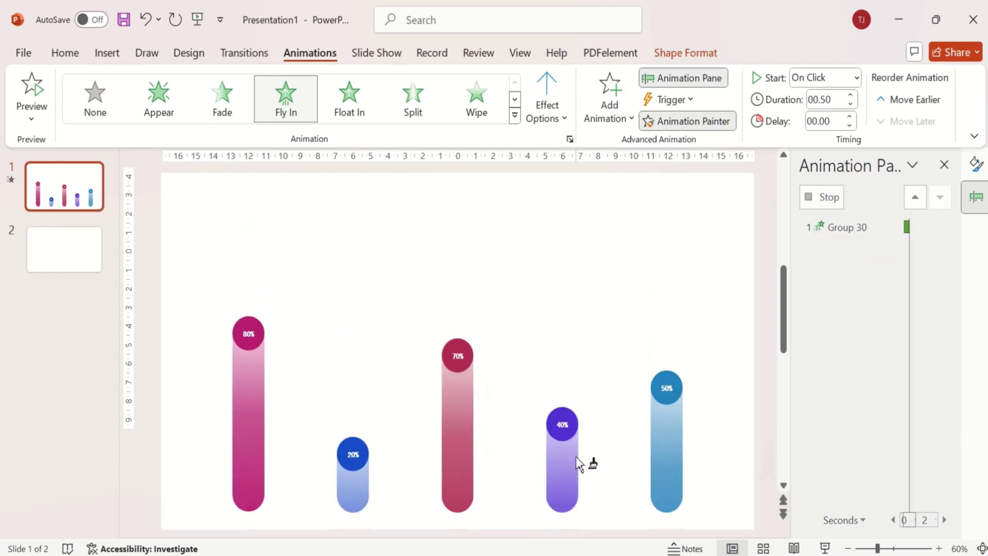
{"action": "left_click", "coordinate": [570, 399]}
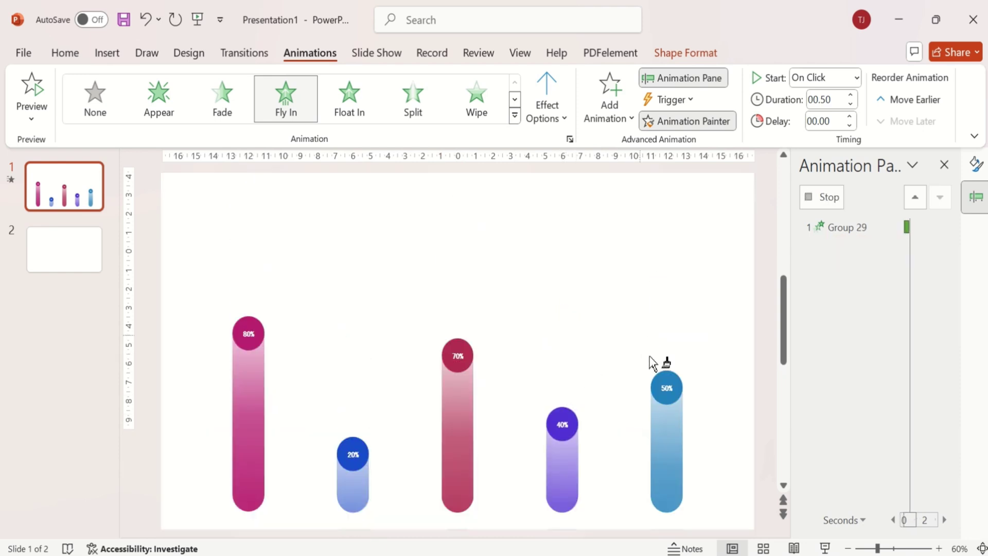
{"action": "left_click", "coordinate": [662, 386]}
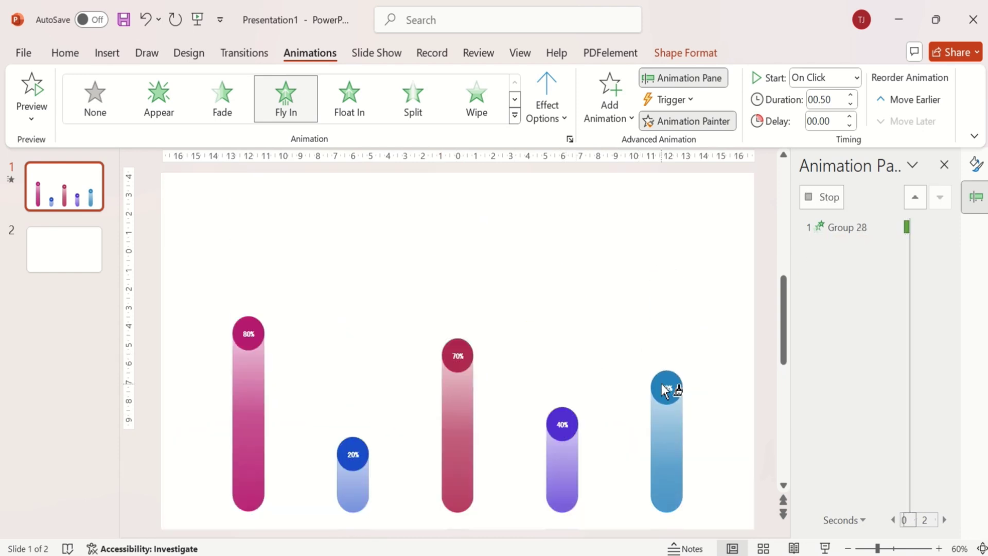